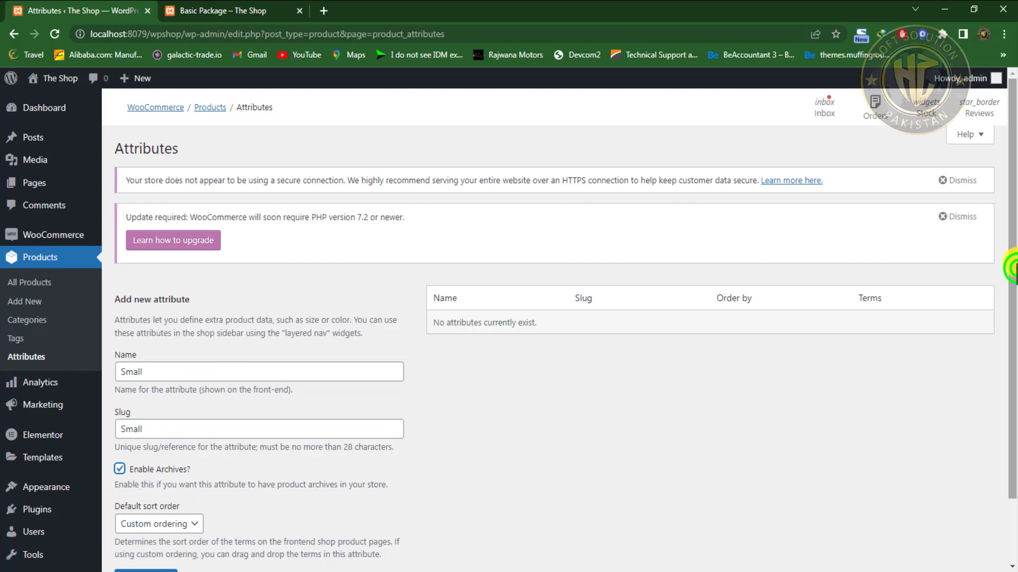
Set the Small attribute's default sort order to Name and add the attribute
drag(1011, 303, 1011, 366)
click(189, 450)
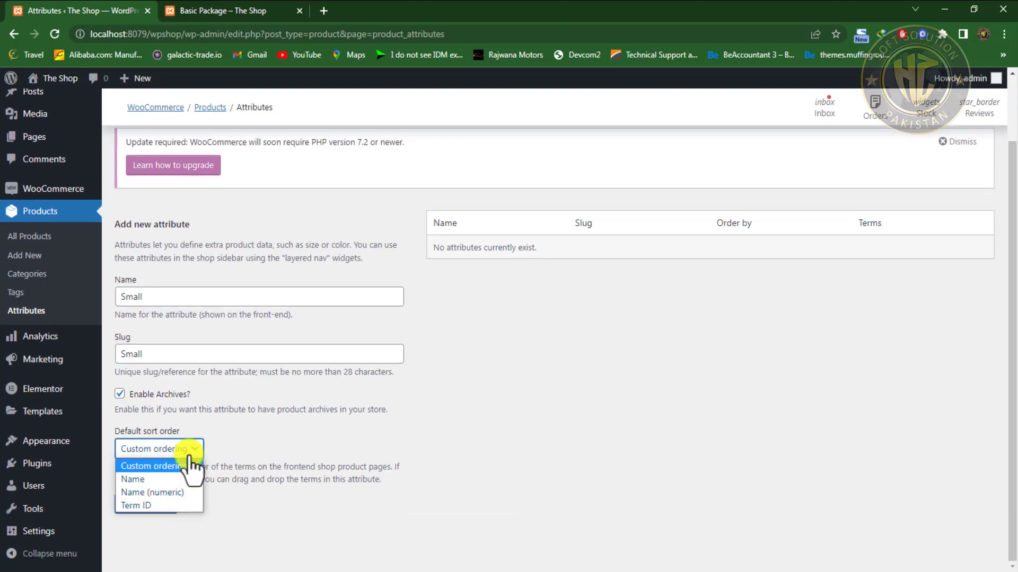
click(157, 480)
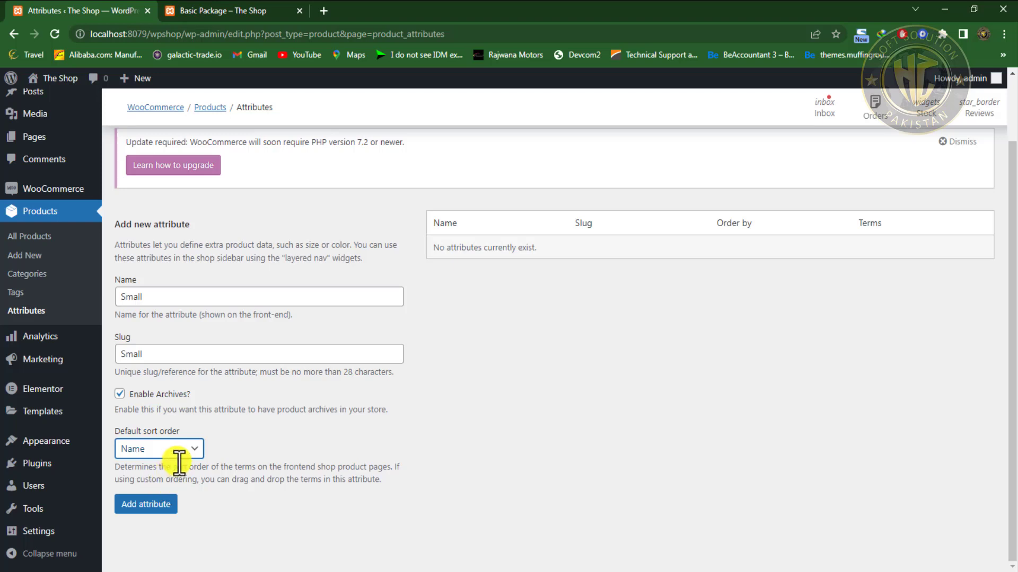
click(170, 449)
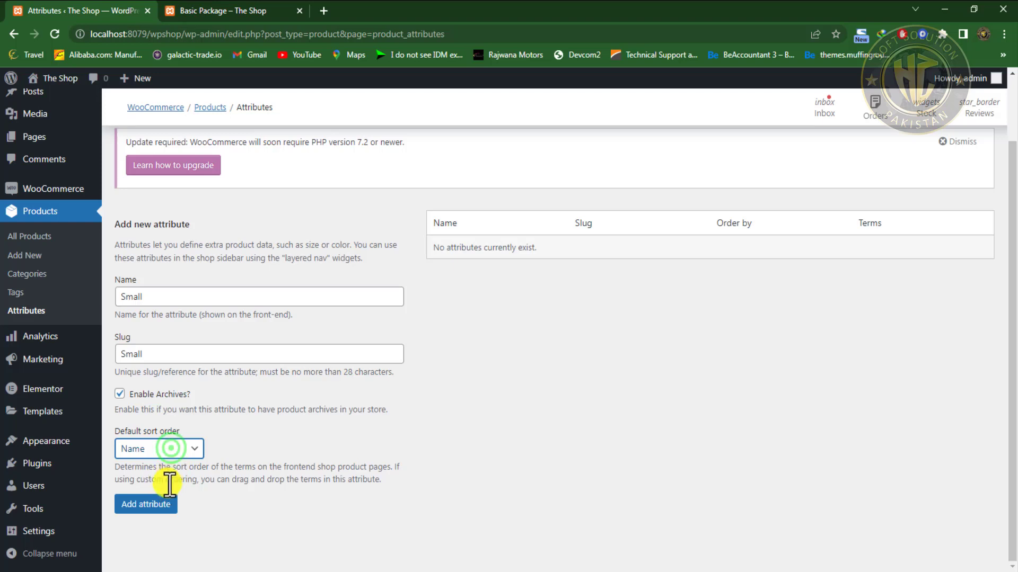
click(171, 449)
click(144, 504)
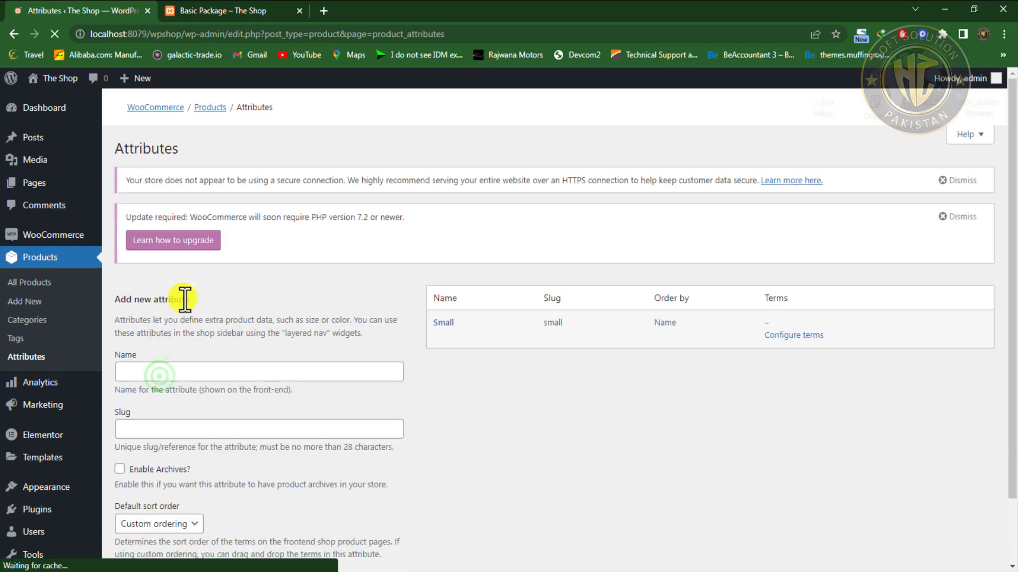
Add a product attribute with the name and slug Medium, archives enabled and the default sort order Name
click(160, 377)
text(Medium)
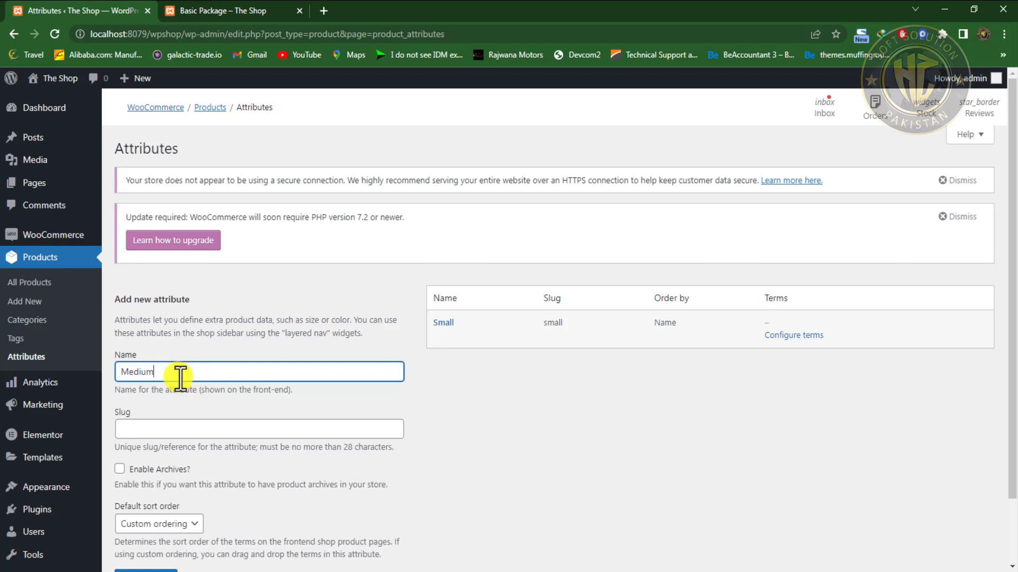
double_click(185, 374)
key(ctrl+c)
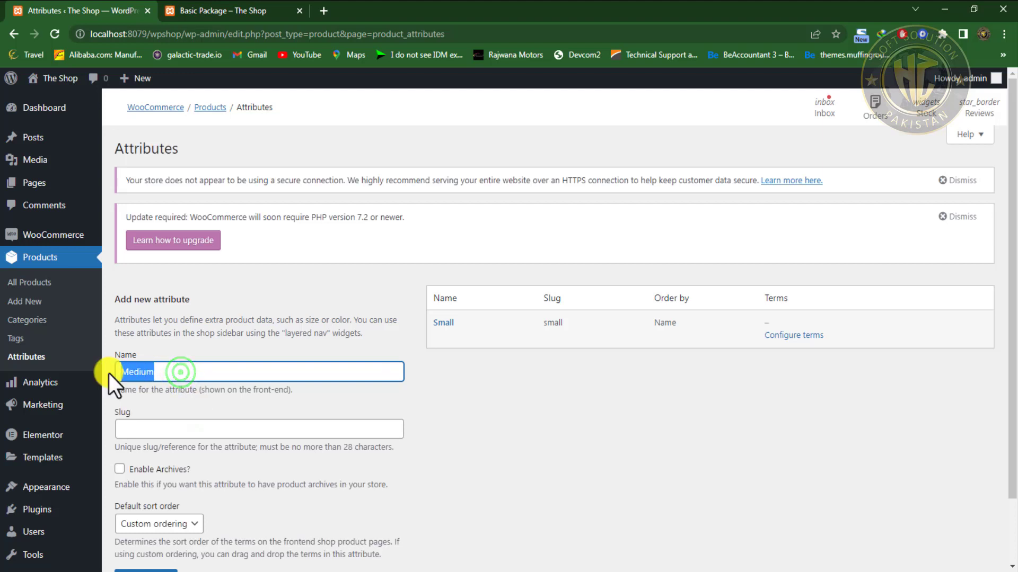
click(197, 427)
key(ctrl+v)
click(119, 469)
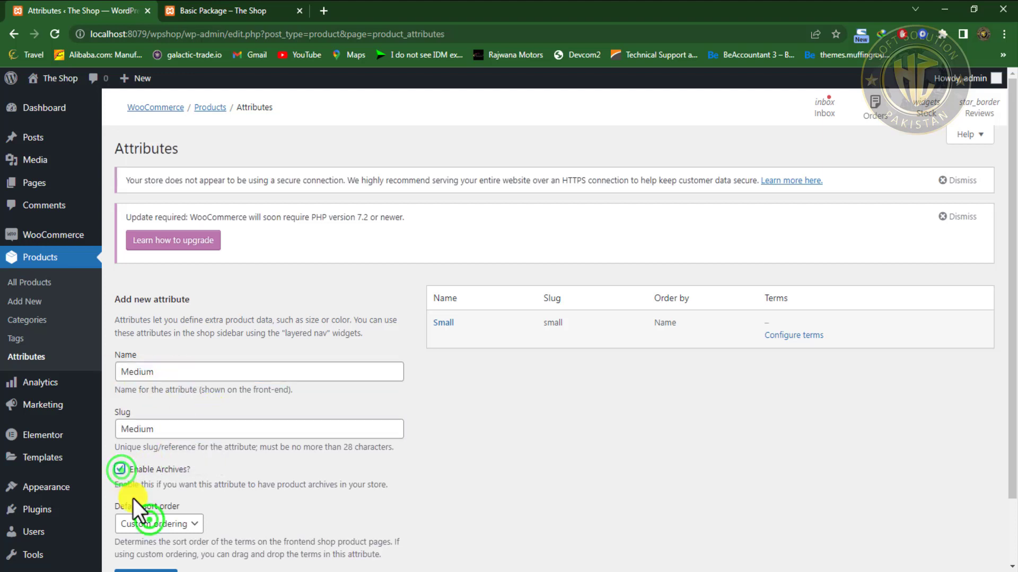
click(158, 523)
click(170, 480)
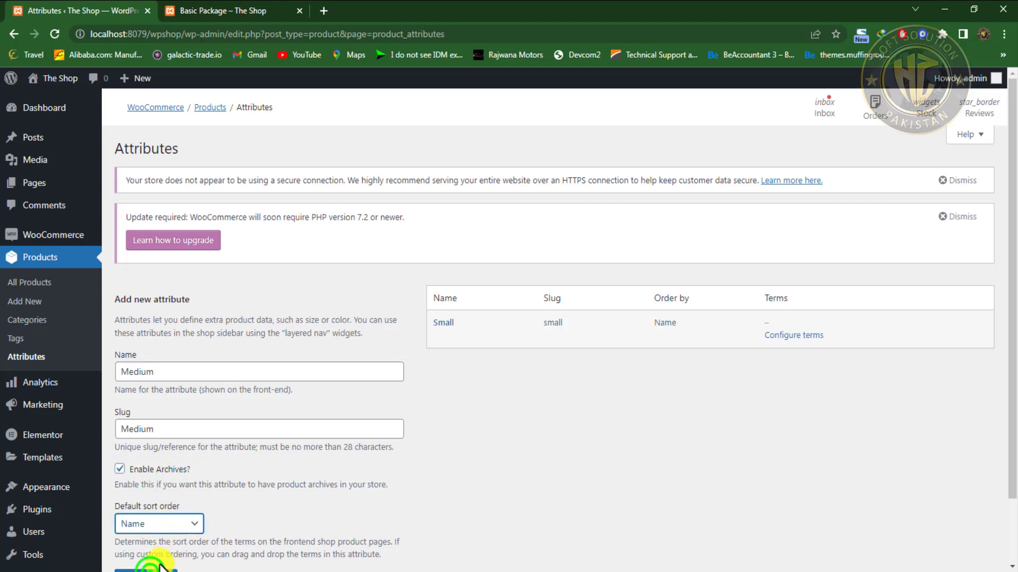
click(144, 570)
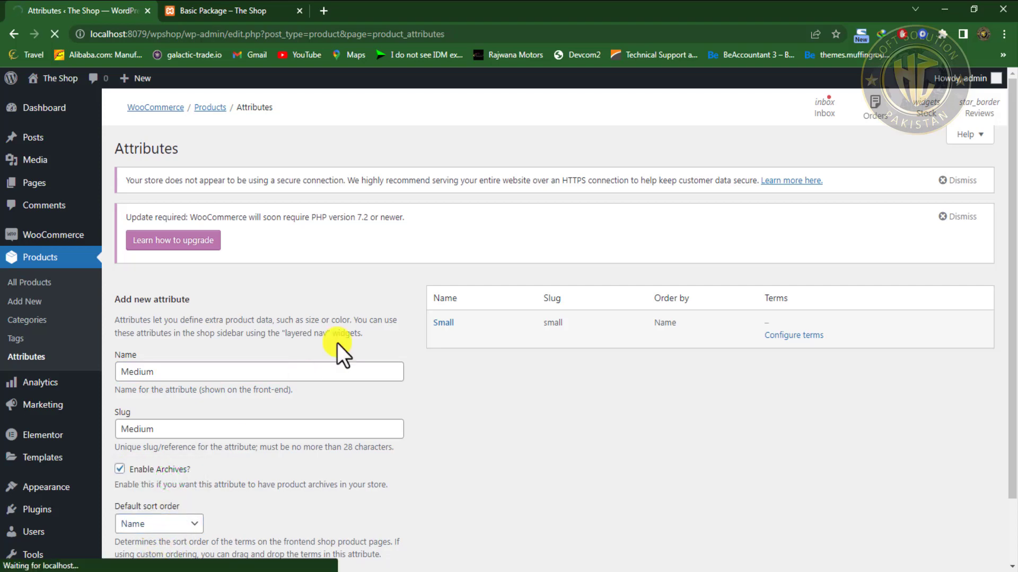
Add a product attribute with the name and slug Large, archives enabled and the default sort order Name
click(190, 377)
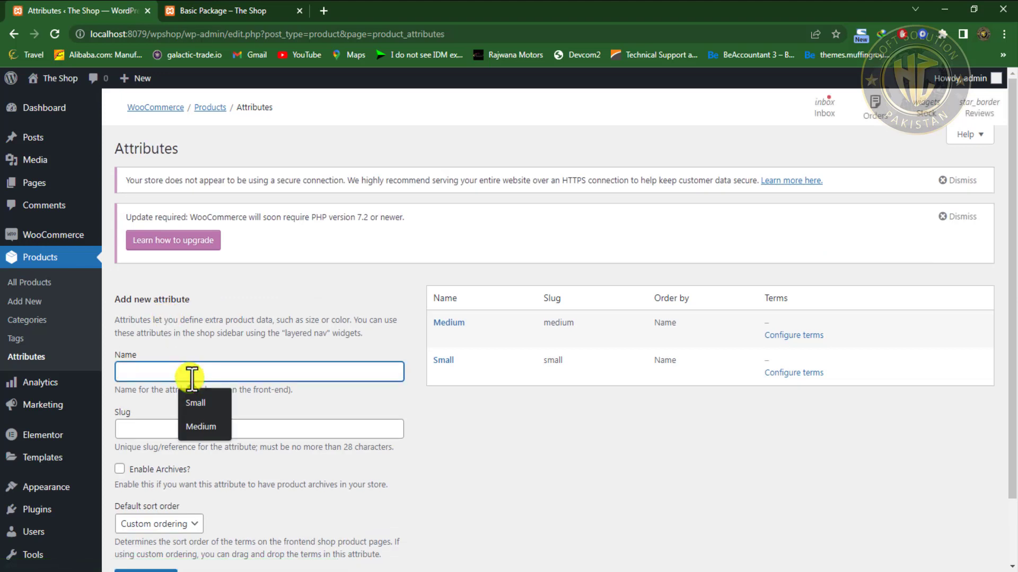
text(Large)
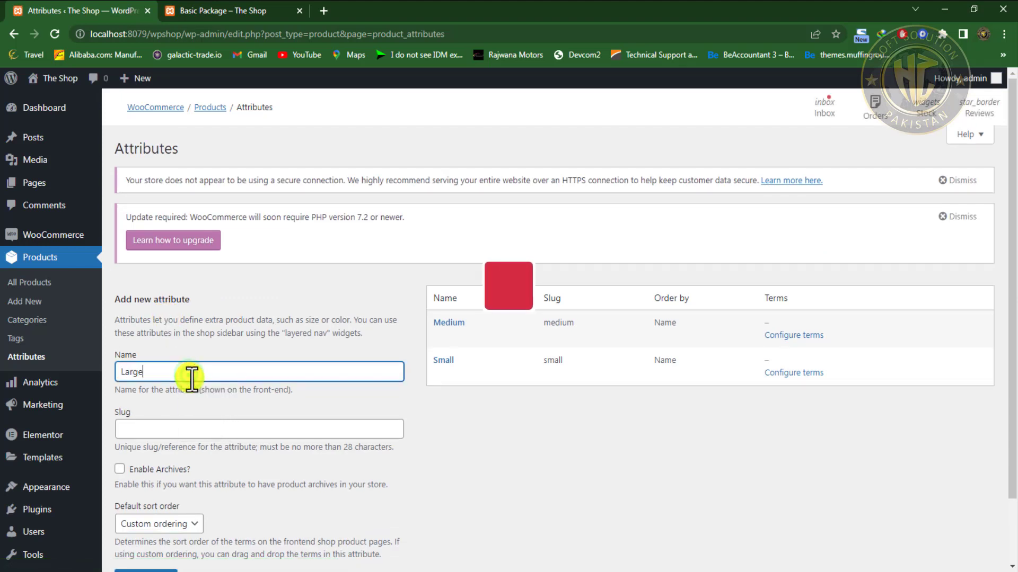
drag(182, 379, 125, 370)
key(ctrl+c)
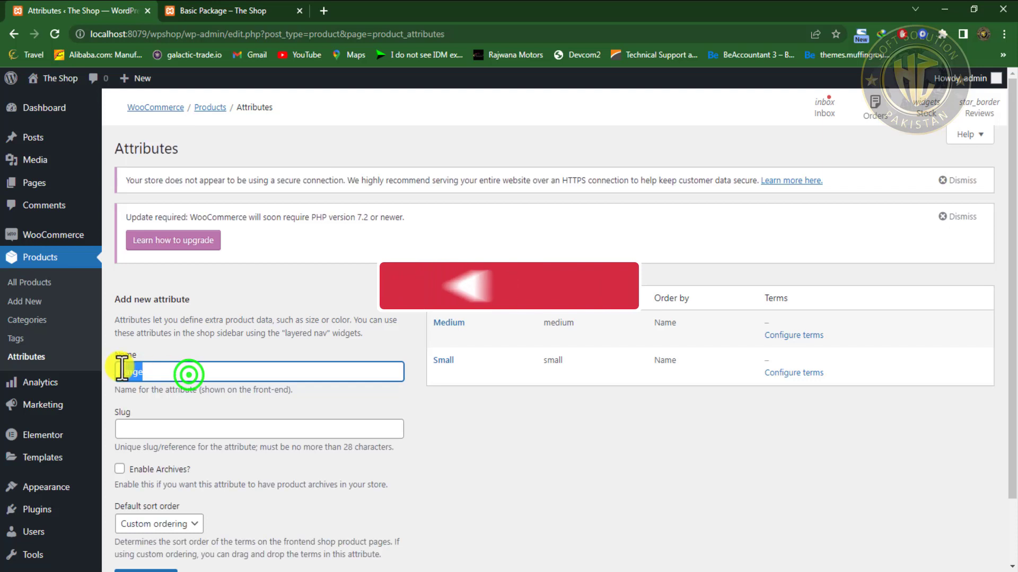
click(182, 433)
key(ctrl+v)
click(121, 469)
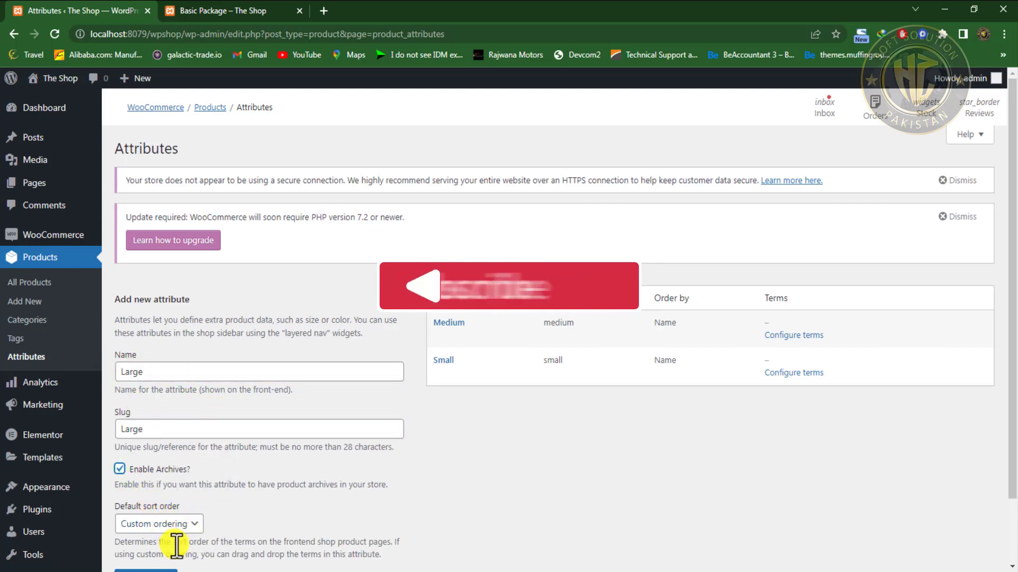
click(161, 530)
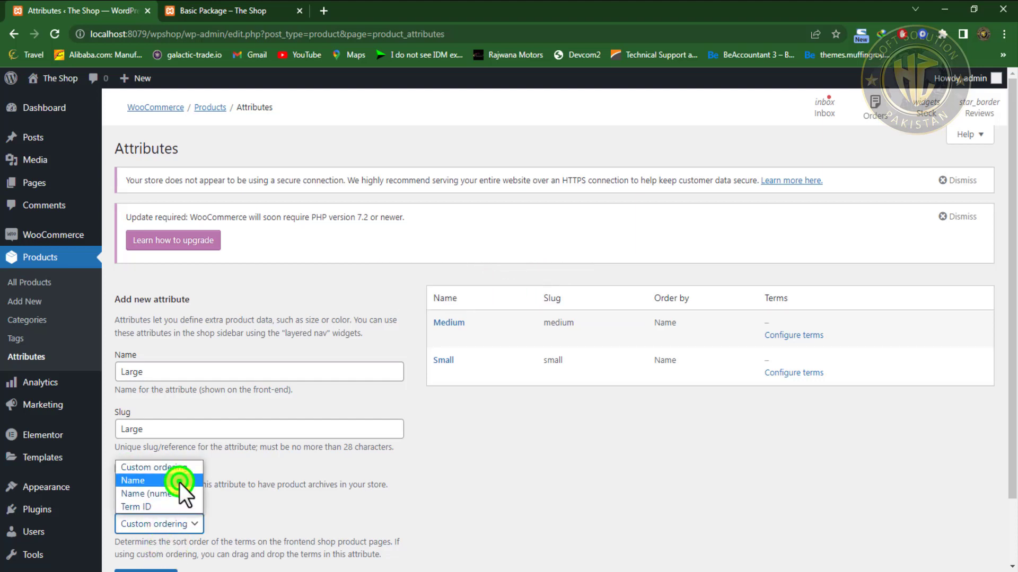
click(179, 482)
click(156, 569)
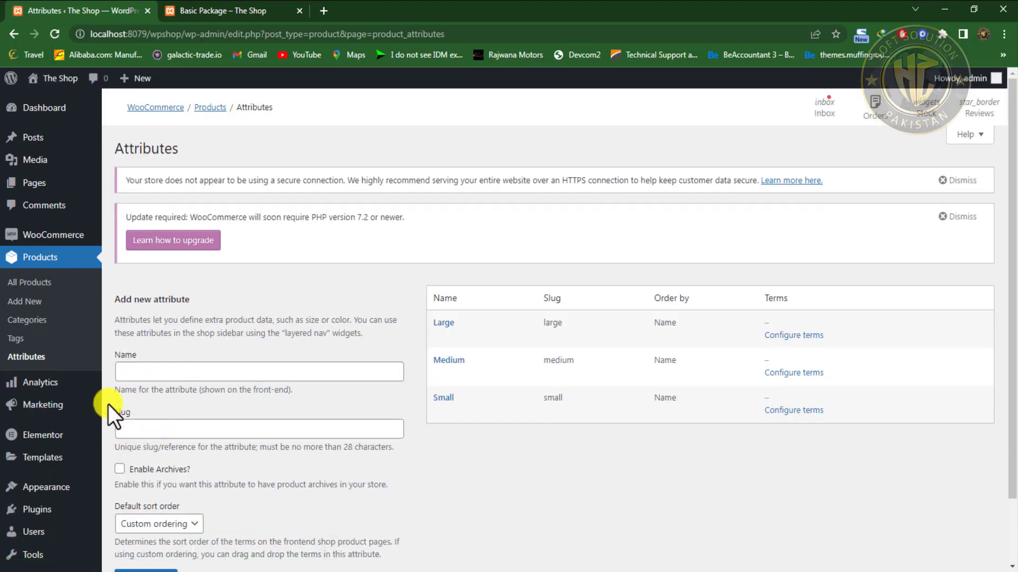
Add a product attribute with the name and slug Plan1, archives enabled and the default sort order Name
mouse_move(494, 340)
click(135, 370)
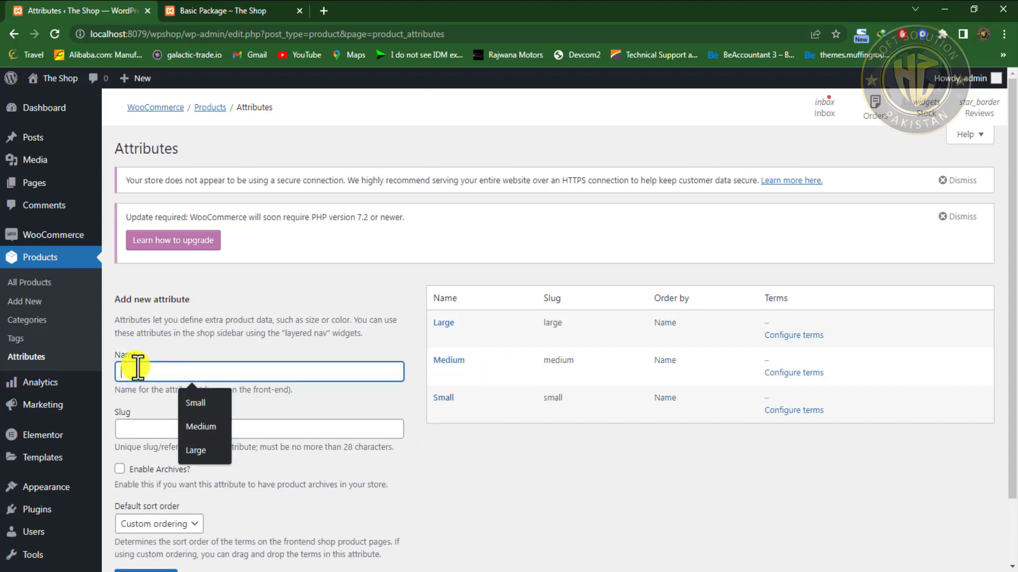
text(Pla)
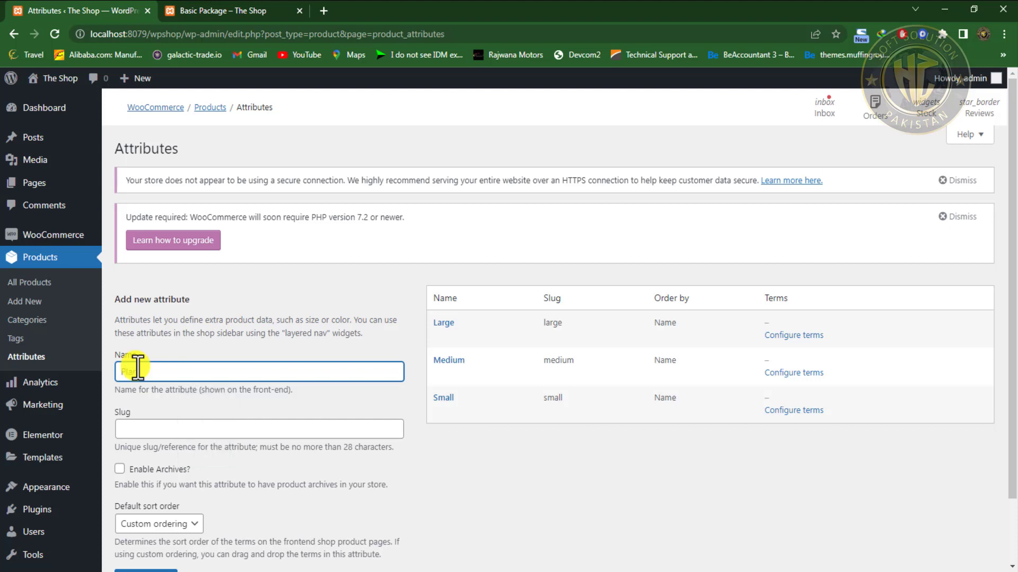
text(n1)
drag(161, 379, 98, 377)
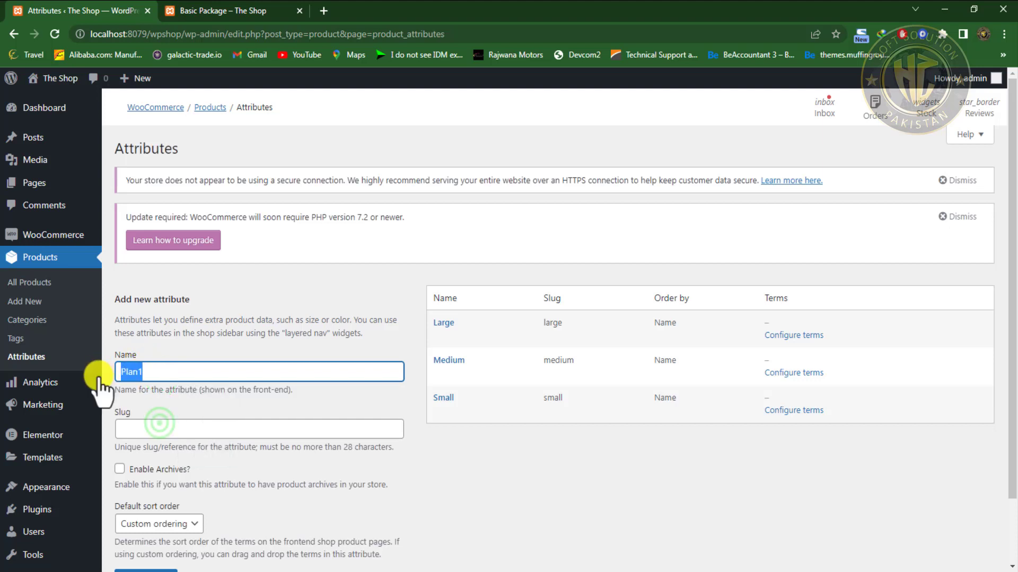
click(160, 424)
text(Plan1)
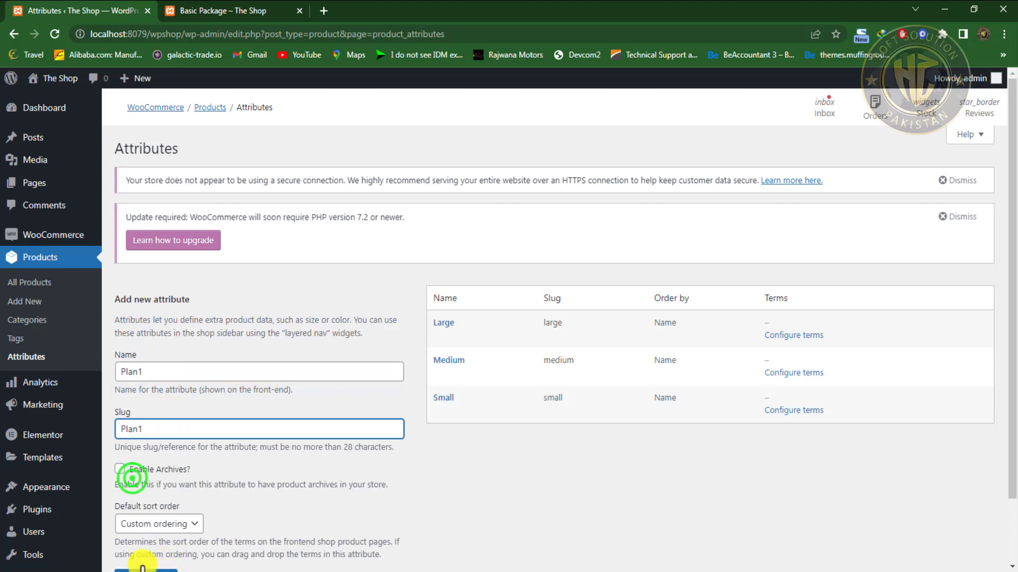
click(133, 479)
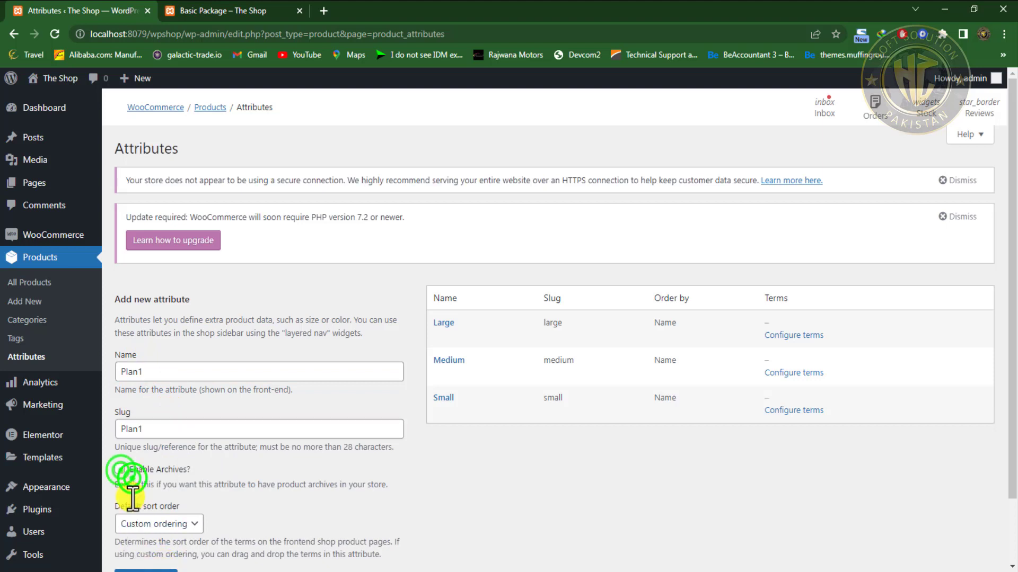
click(163, 526)
click(176, 480)
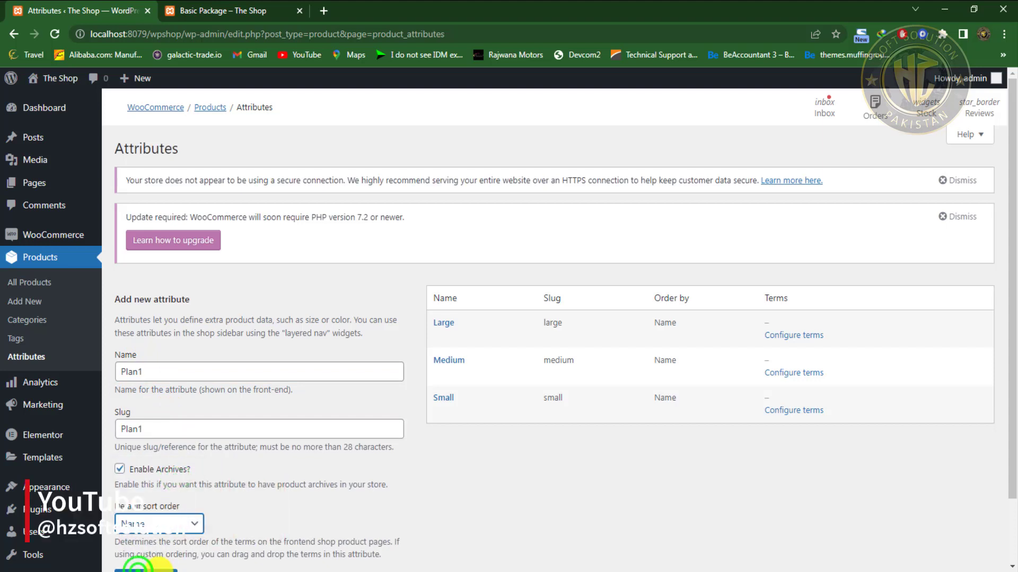
click(138, 567)
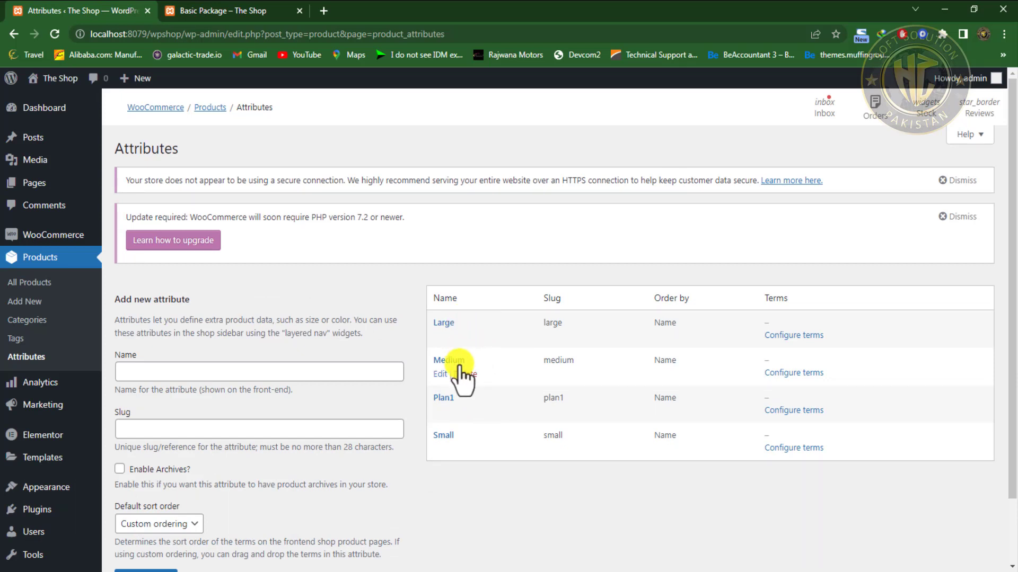
Add a product attribute with the name and slug Plan2, archives enabled and the default sort order Name
click(174, 374)
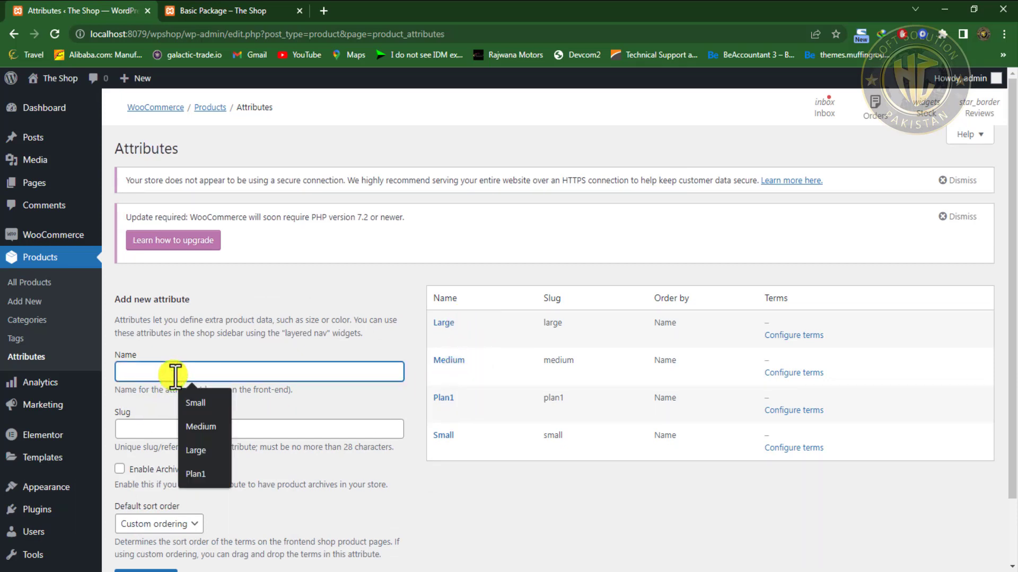
text(P)
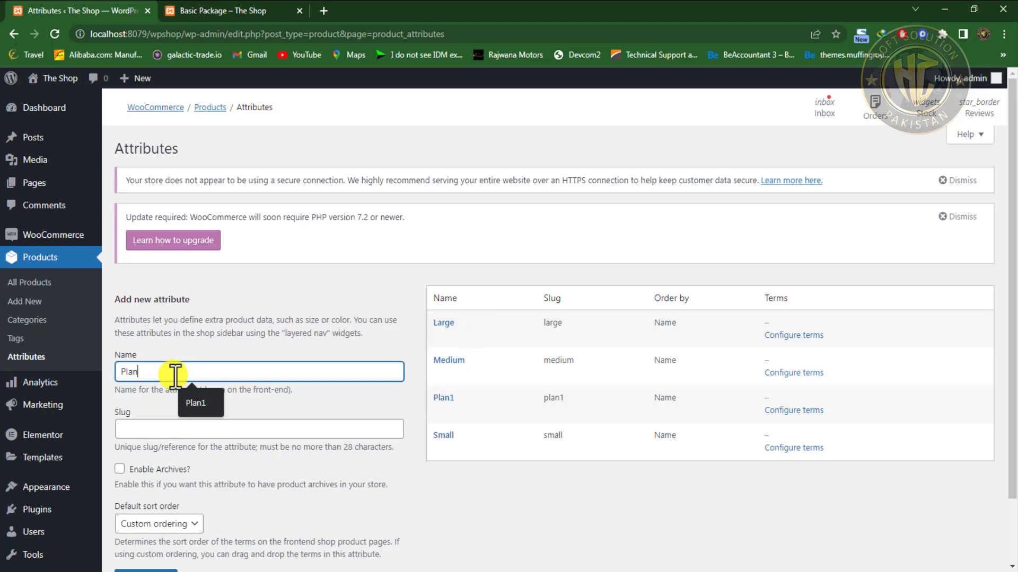
text(lan)
click(175, 374)
text(2)
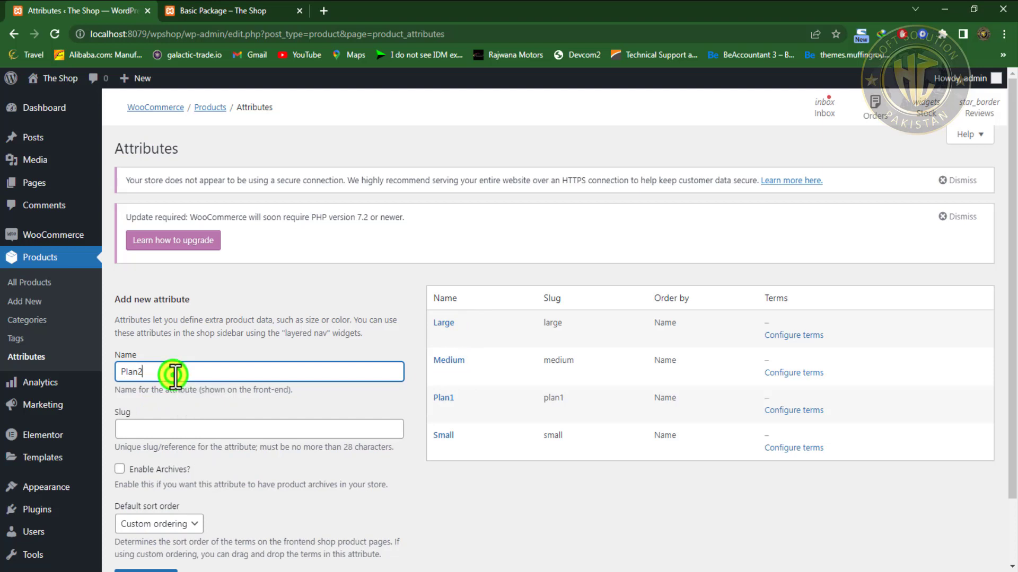
drag(175, 375, 114, 371)
key(ctrl+c)
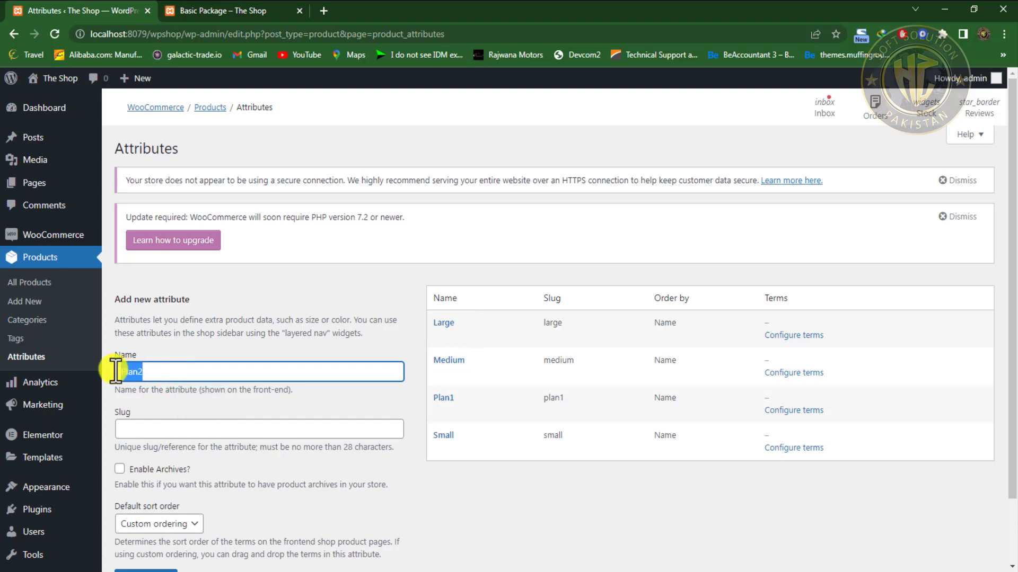
click(167, 431)
key(ctrl+v)
click(120, 469)
click(180, 525)
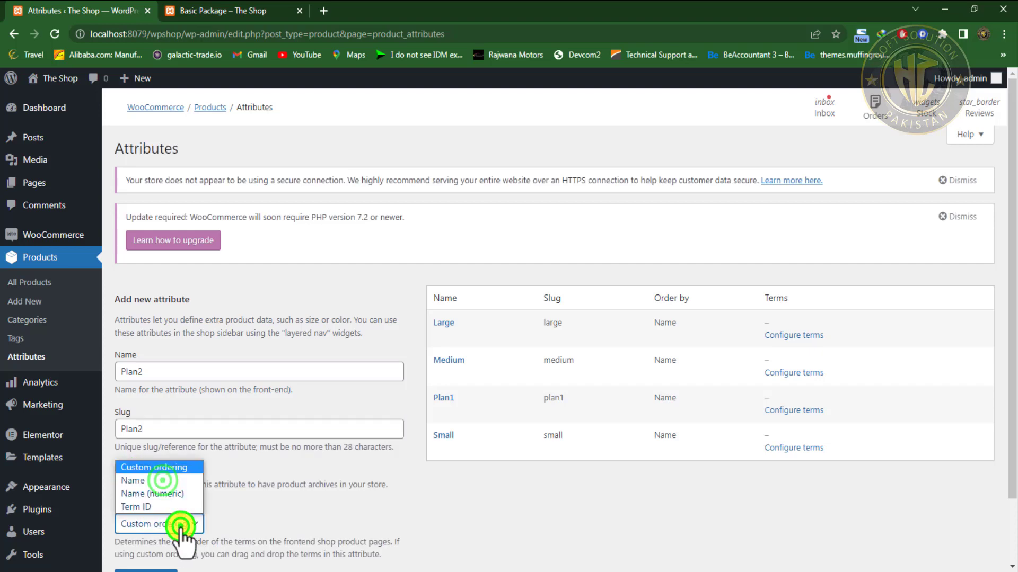
click(159, 480)
click(154, 567)
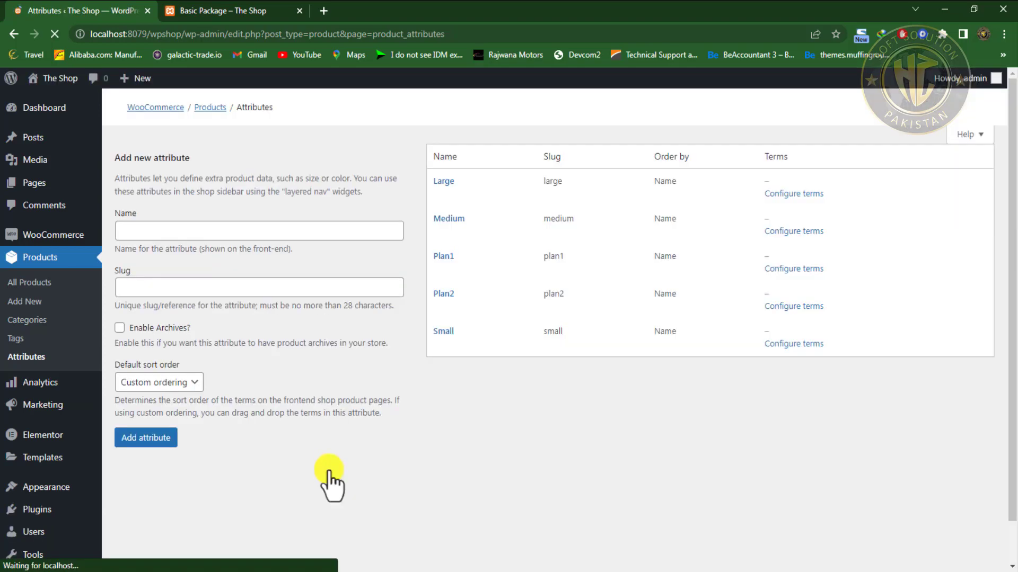
Add a product attribute with the name and slug Plan3, archives enabled and the default sort order Name
click(172, 377)
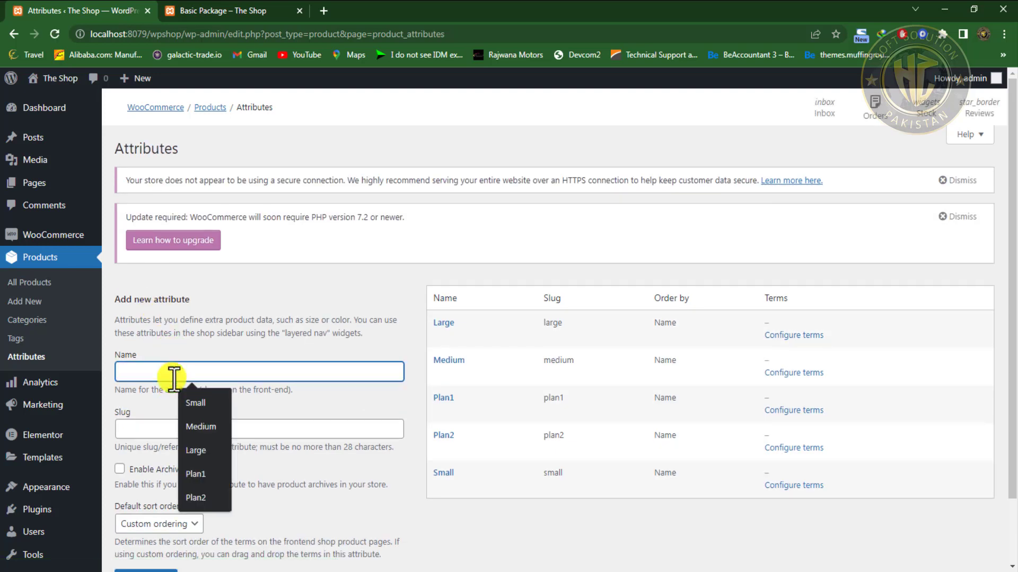
text(Plan)
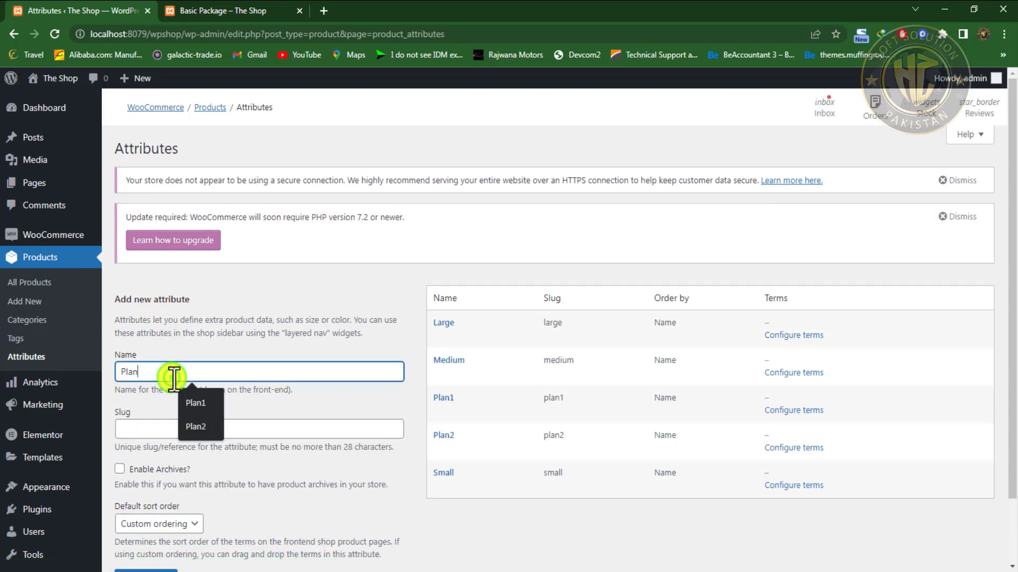
text(3)
click(159, 429)
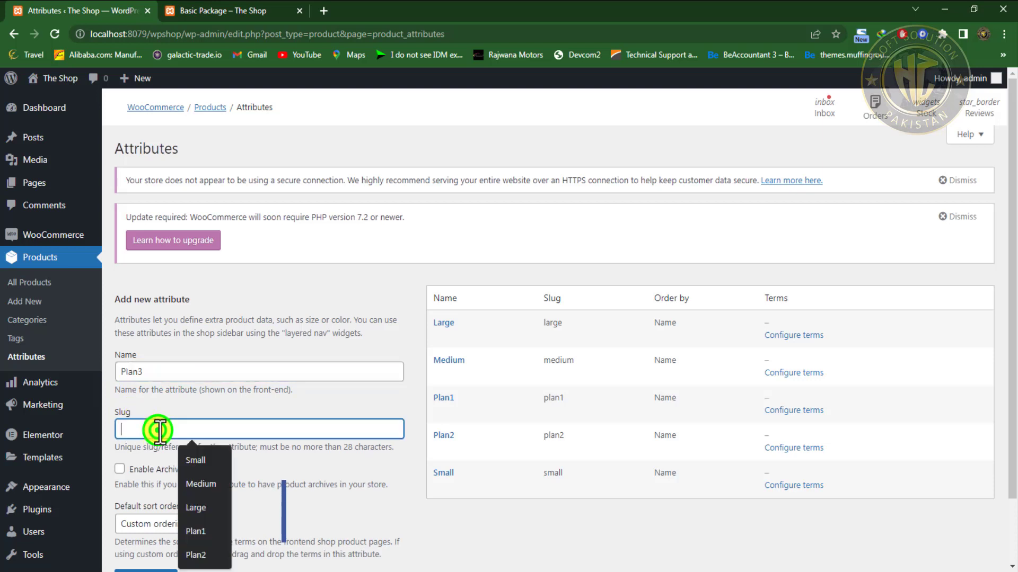
text(Plan3)
click(120, 469)
click(159, 524)
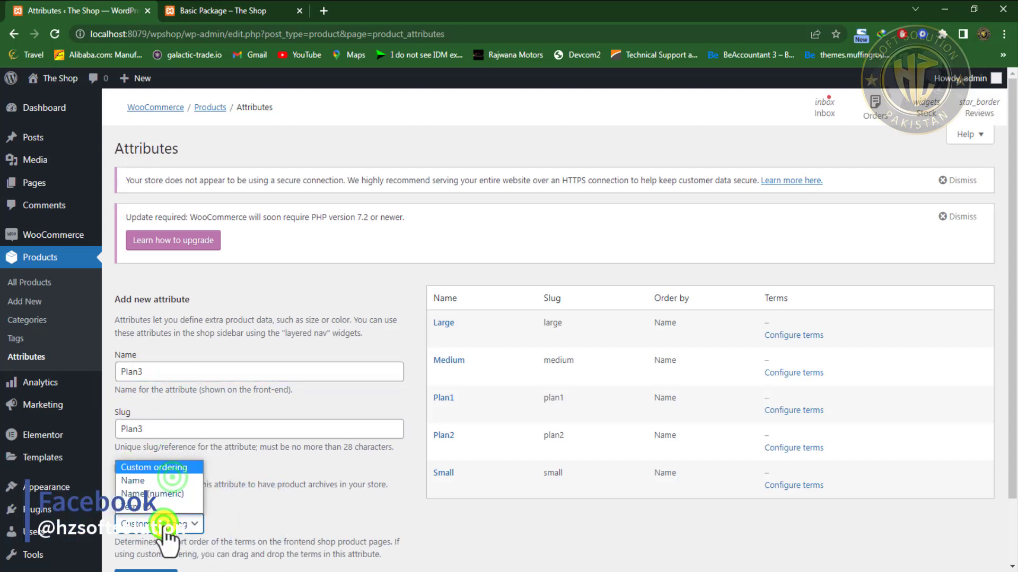
click(173, 479)
click(147, 567)
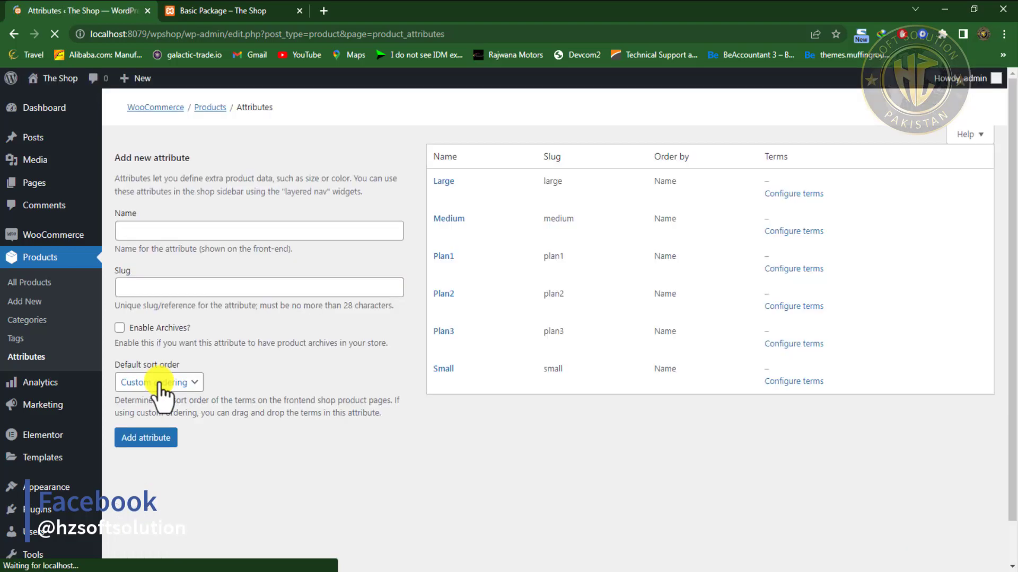
Add a product attribute with the name and slug Plan4, archives enabled and the default sort order Name
click(156, 371)
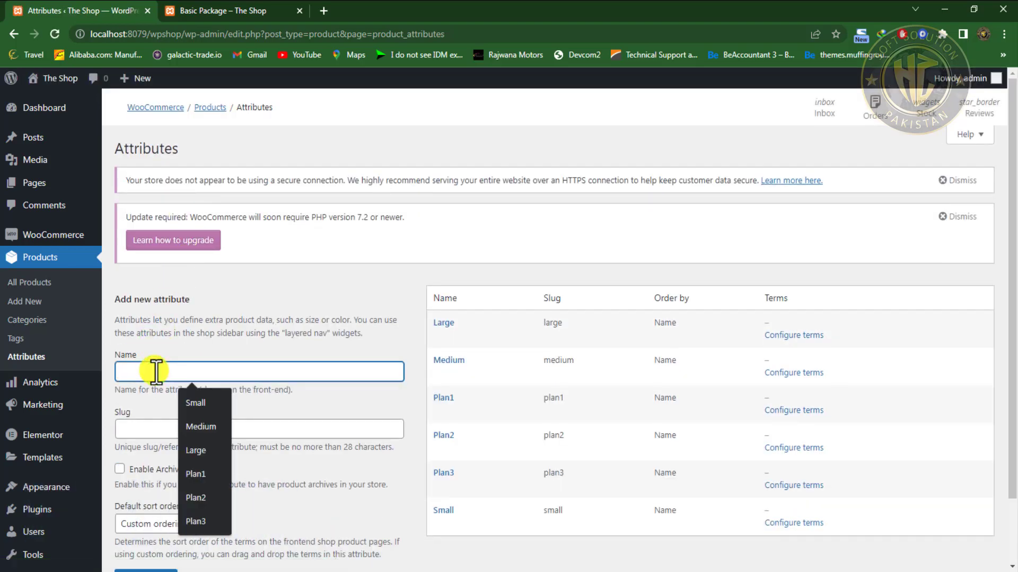
text(Plan)
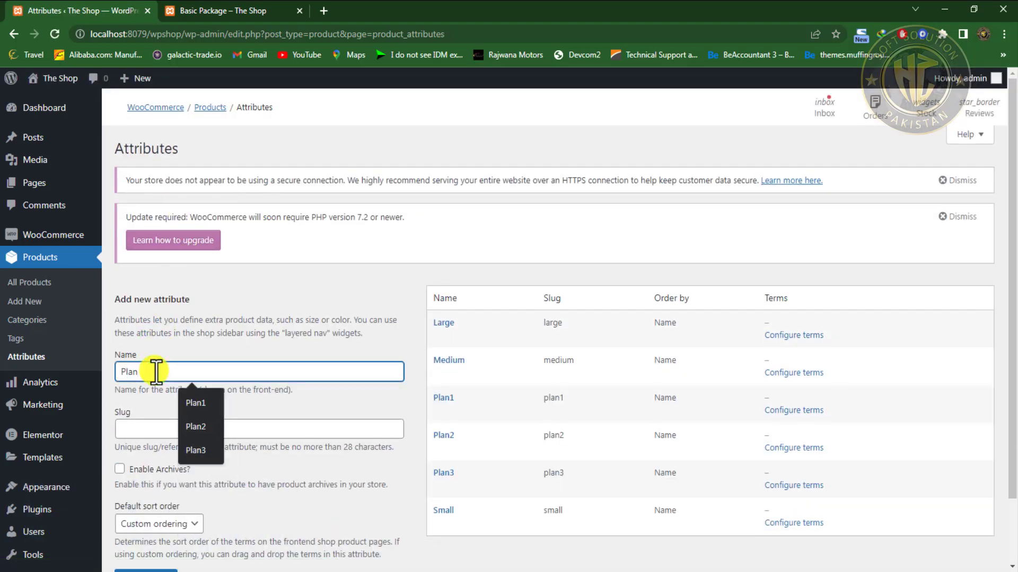
text(4)
drag(149, 371, 121, 389)
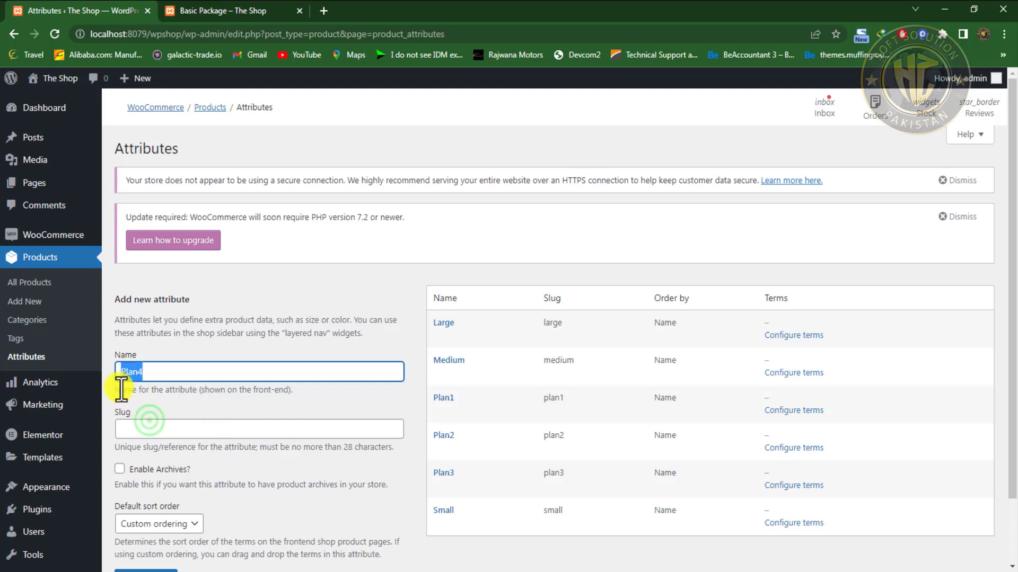
key(ctrl+c)
click(145, 424)
key(ctrl+v)
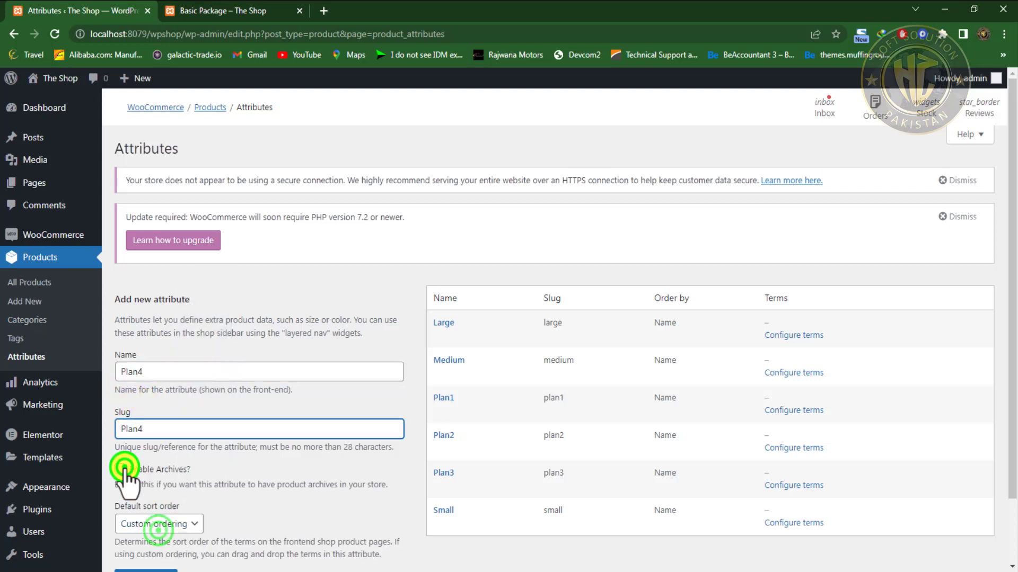
click(124, 470)
click(154, 523)
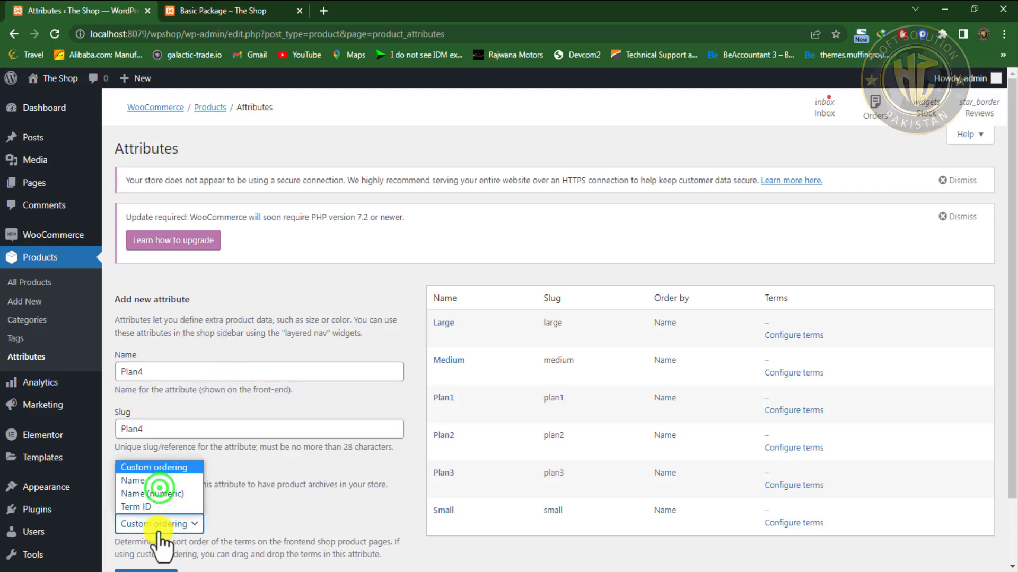
click(159, 483)
click(146, 570)
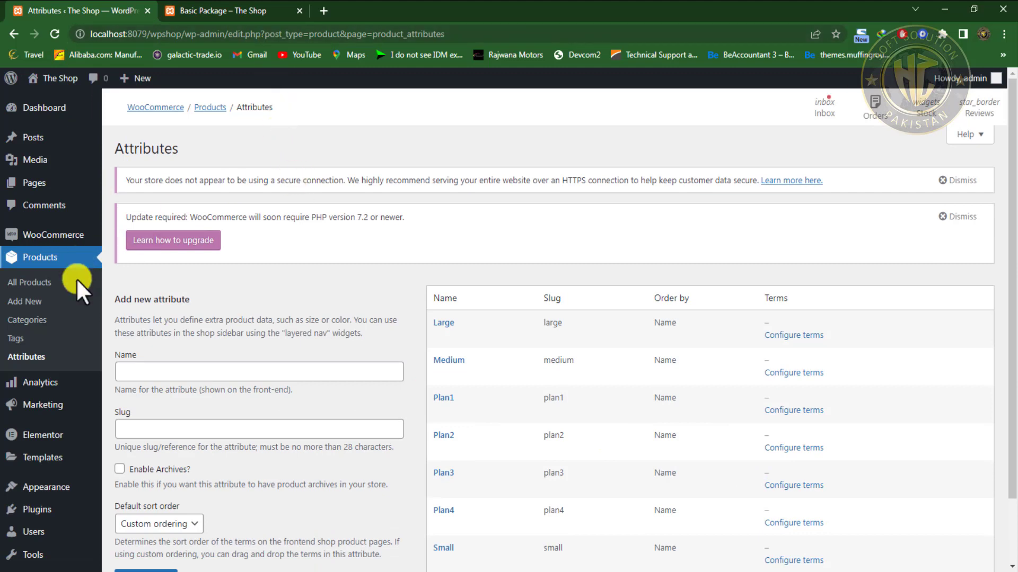
Open the Basic Package product for editing and show the attribute settings in its product data
click(38, 259)
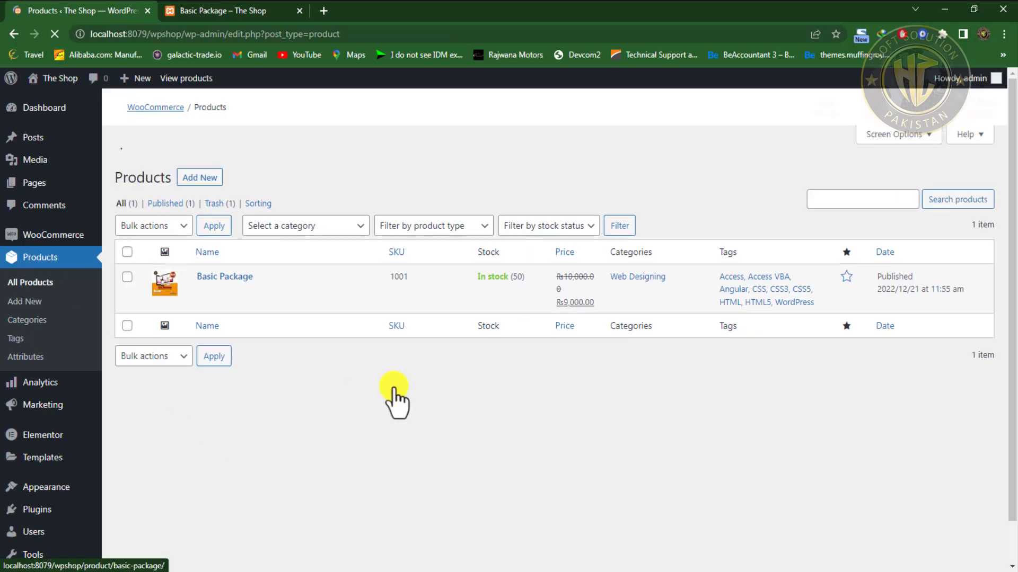
click(233, 355)
click(231, 358)
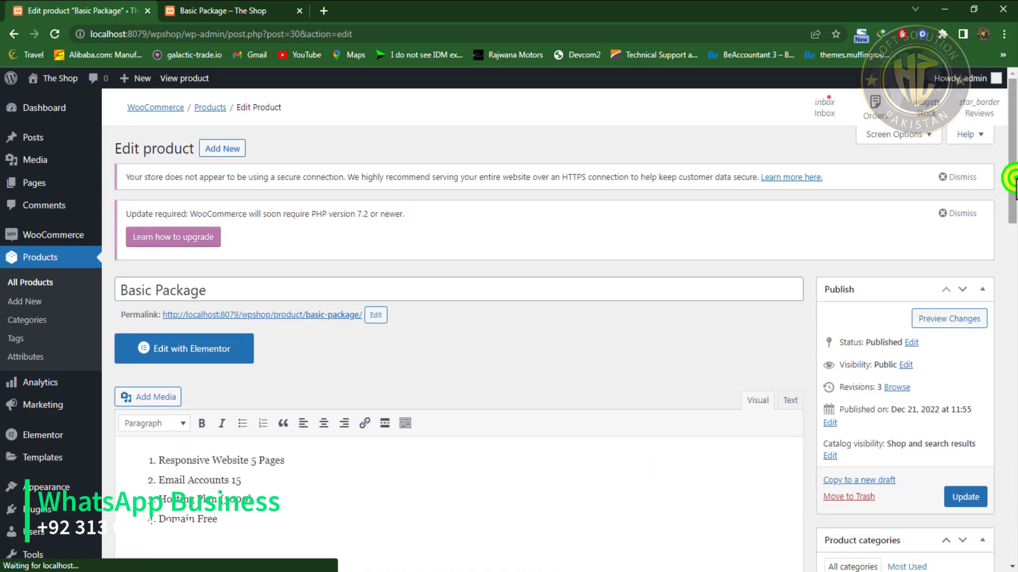
drag(1013, 178, 1011, 347)
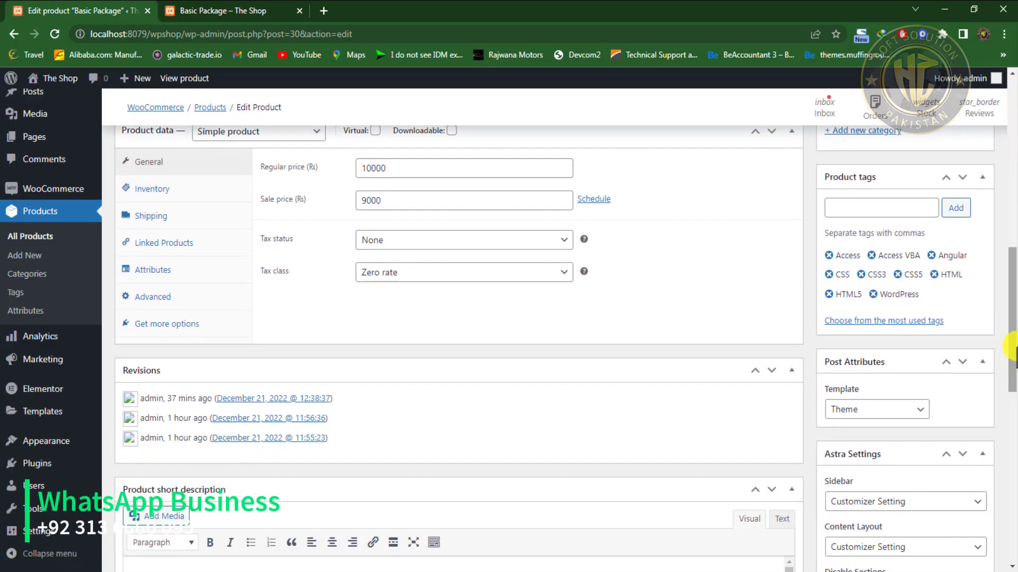
click(153, 271)
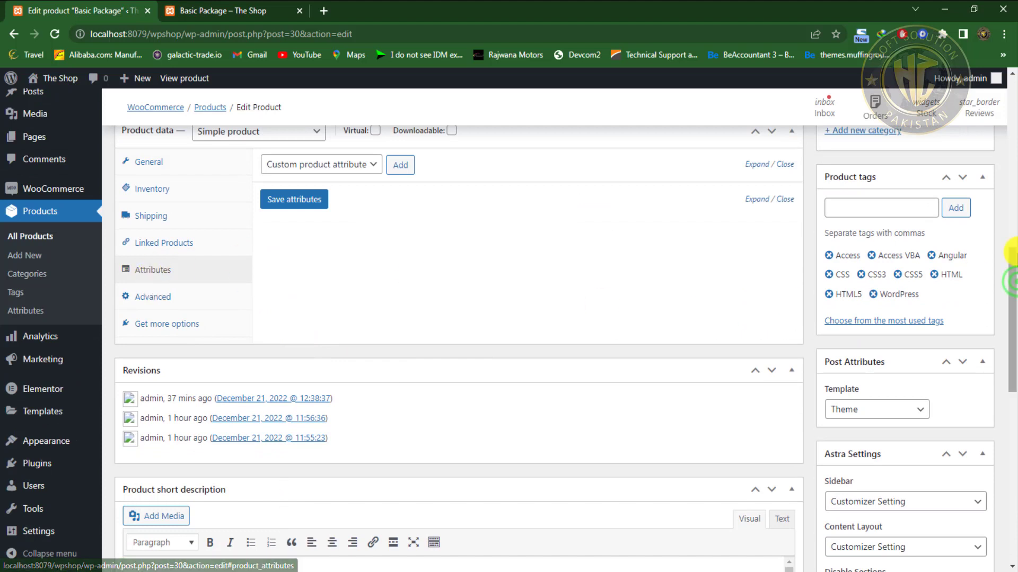
scroll(1013, 258, up, 2)
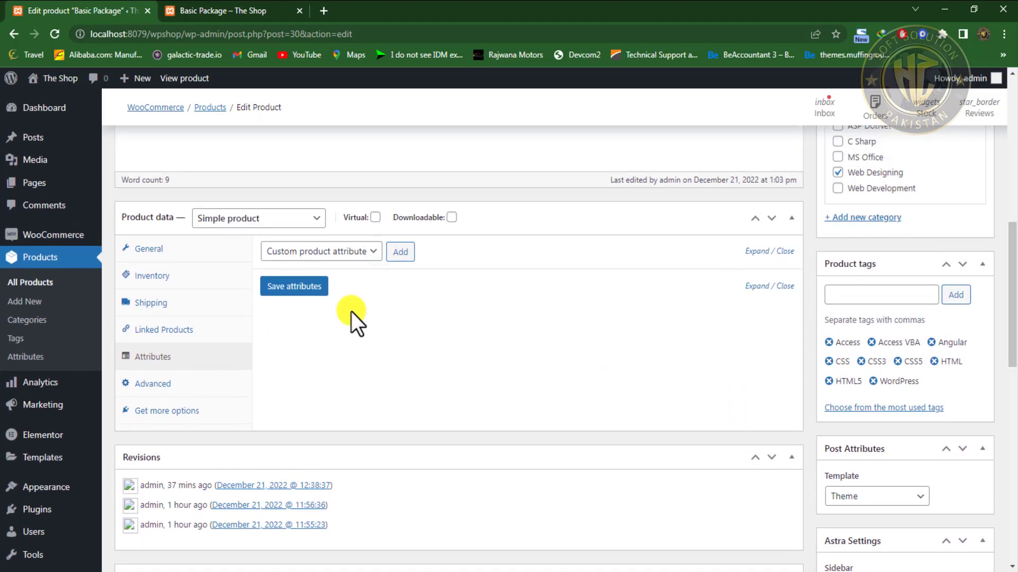
Try to add the Small attribute to the product with the values 01 | 02 | 03 and save the attributes
click(375, 253)
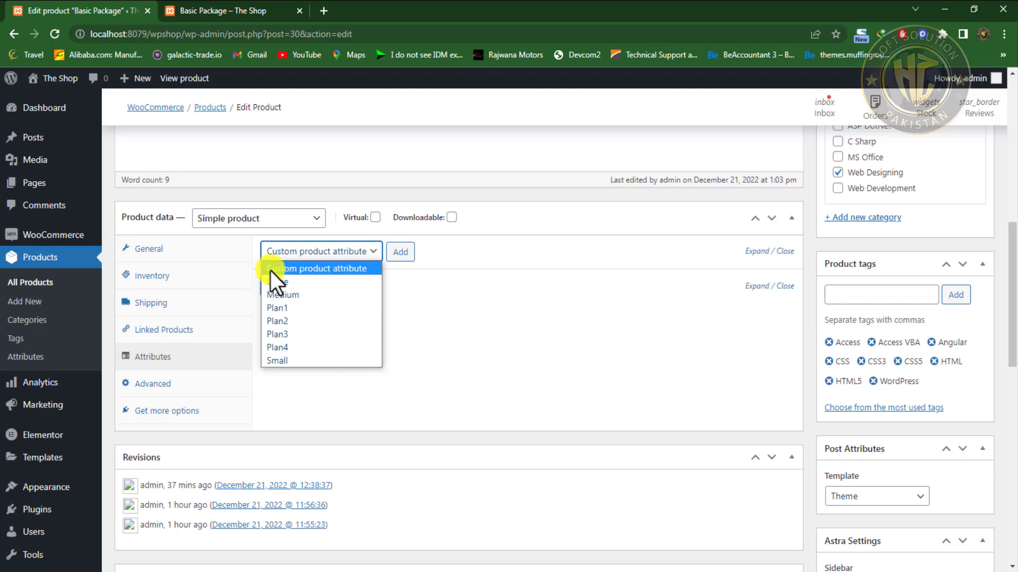
click(284, 362)
click(410, 252)
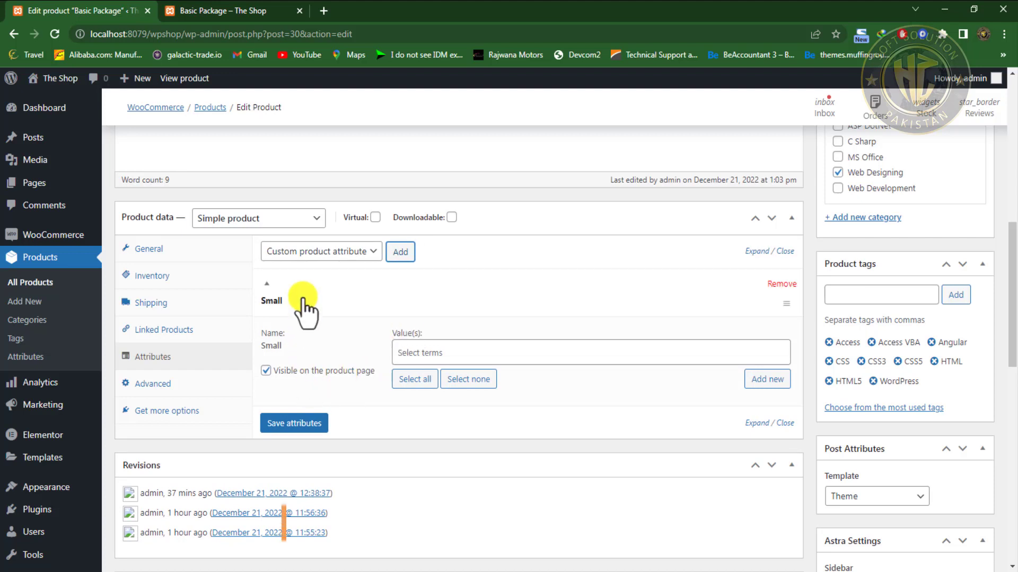
click(430, 355)
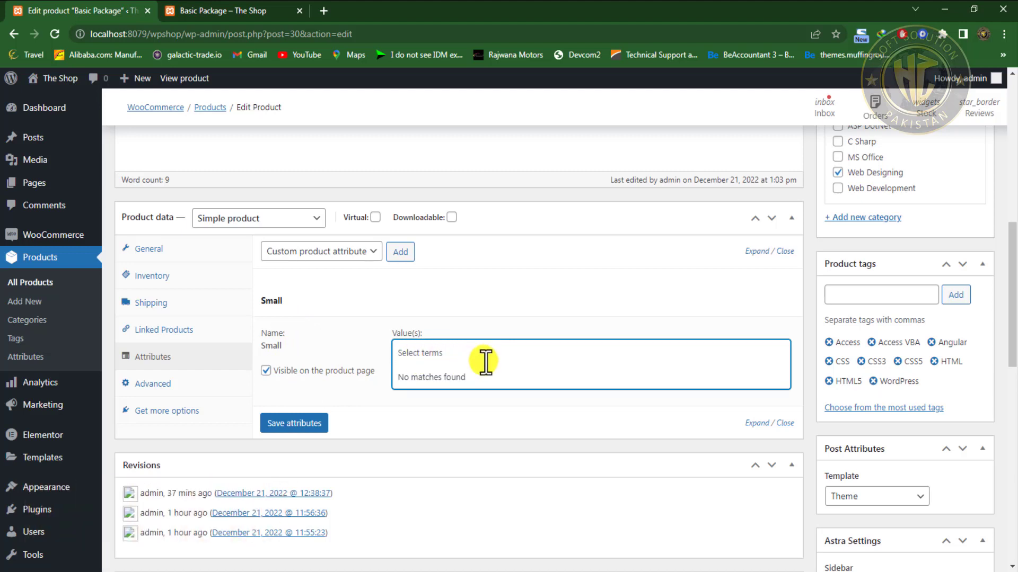
text(01 | 02 |)
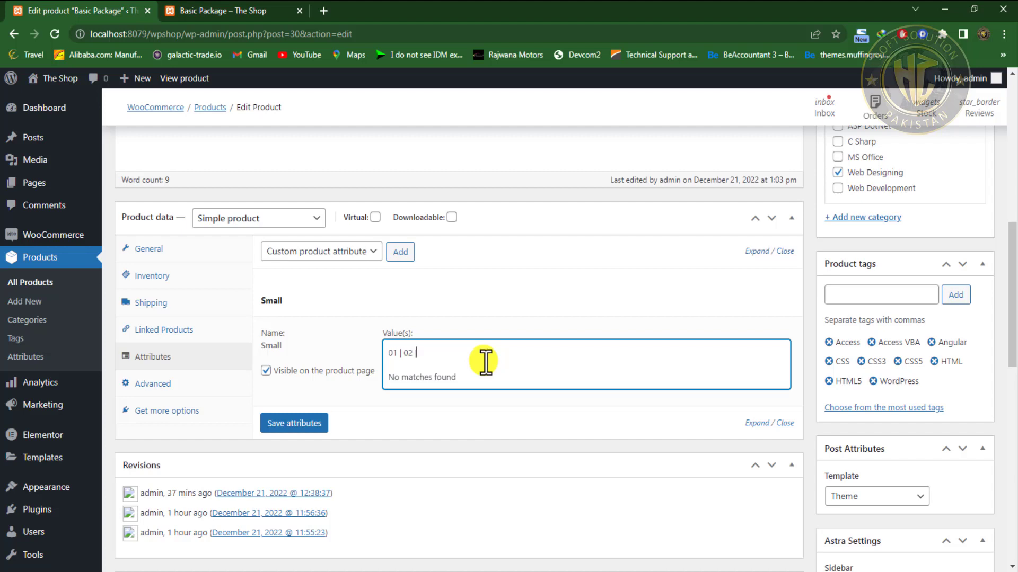
text(03)
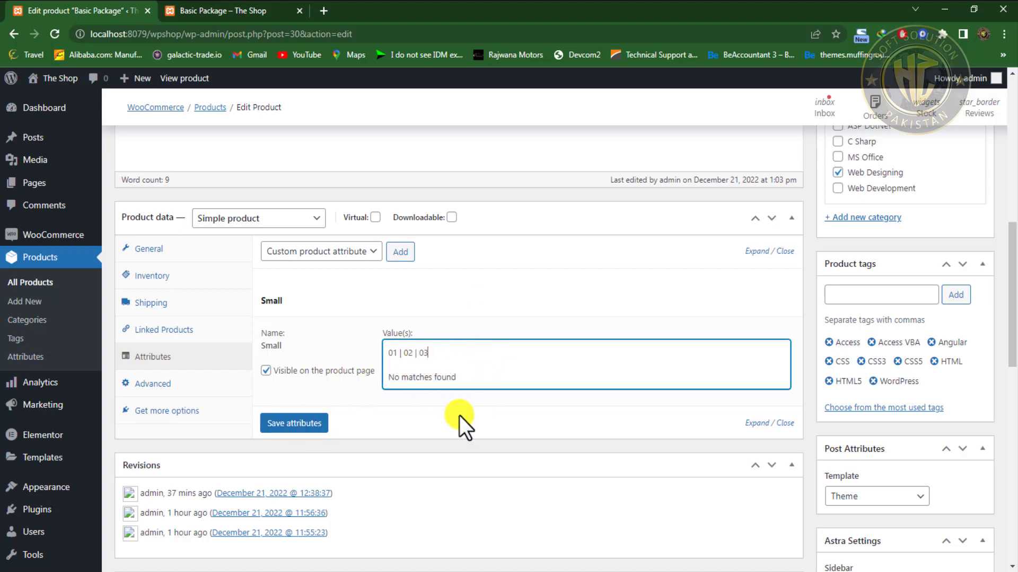
click(307, 431)
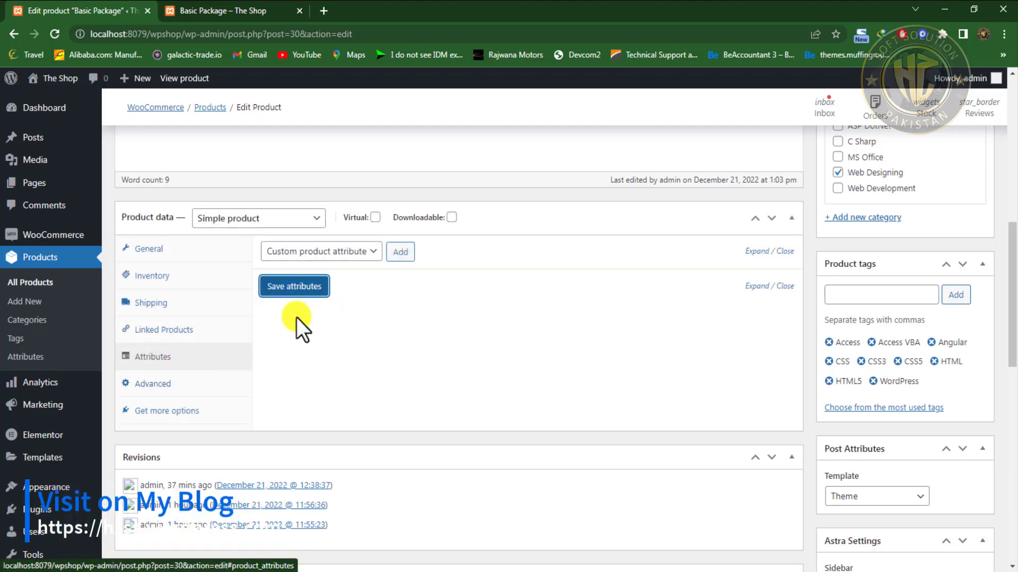
Try the Variable product type for Basic Package and check its attribute and variation settings
click(309, 218)
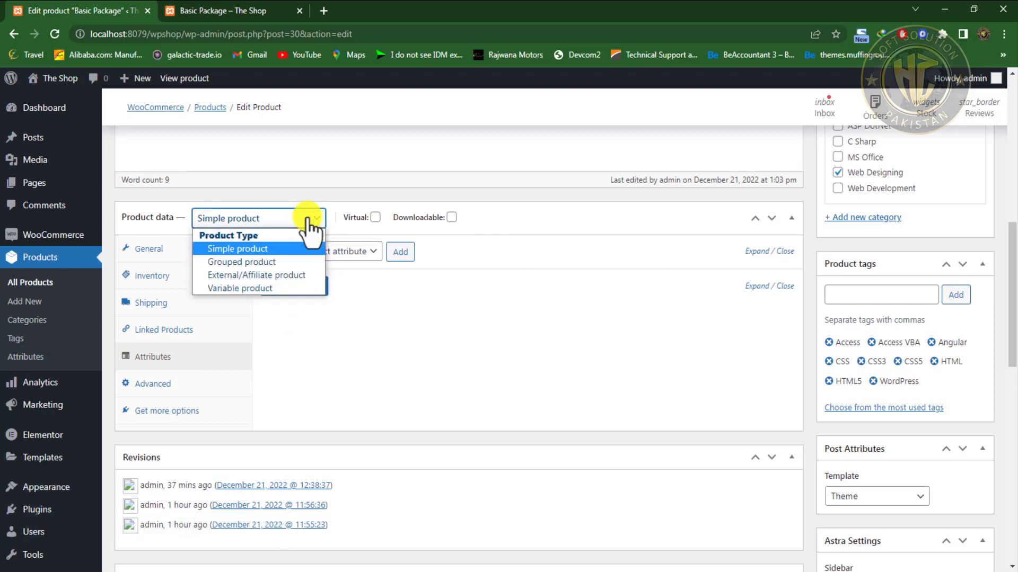
click(256, 289)
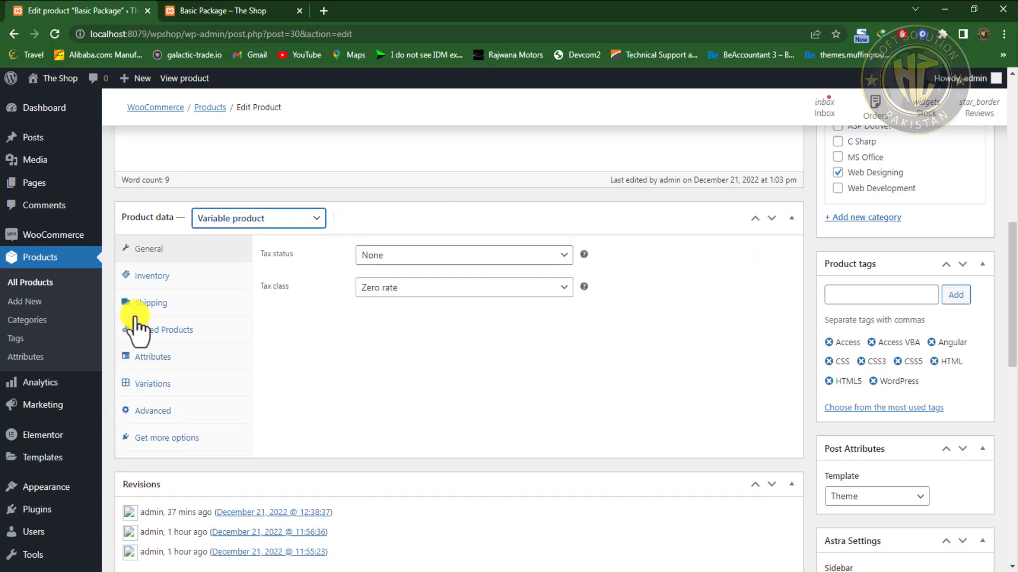
click(168, 359)
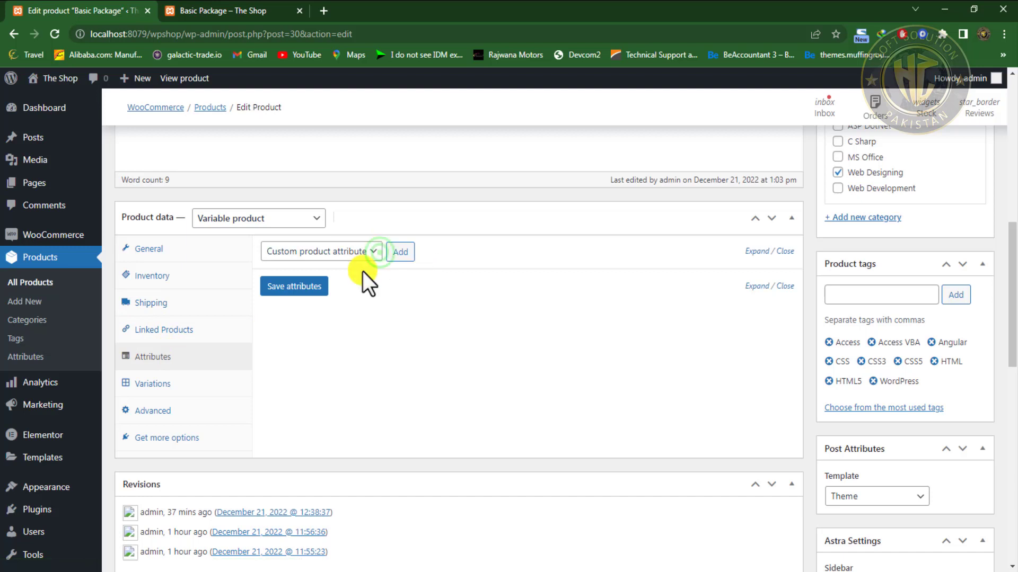
click(379, 252)
click(380, 254)
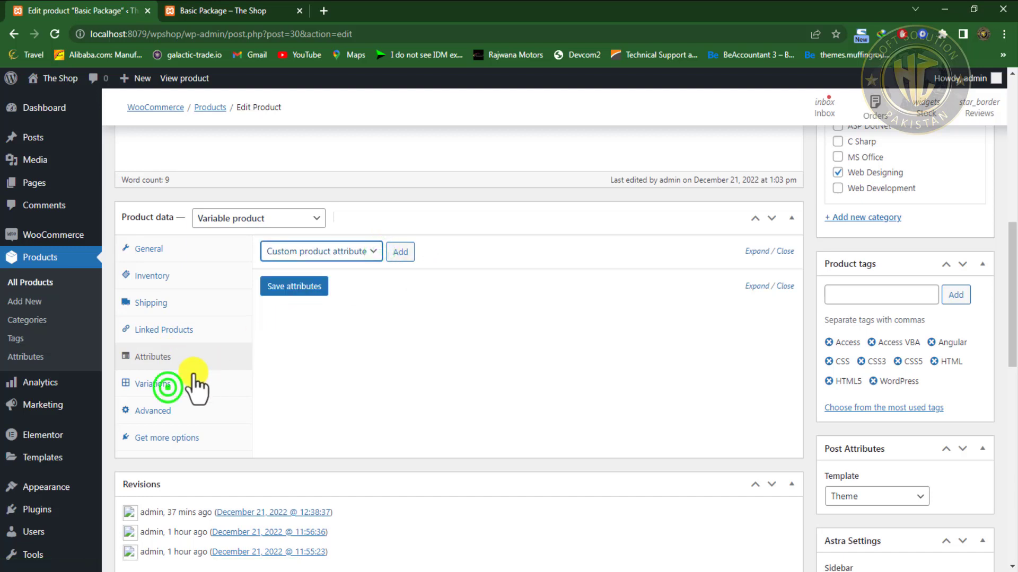
click(166, 386)
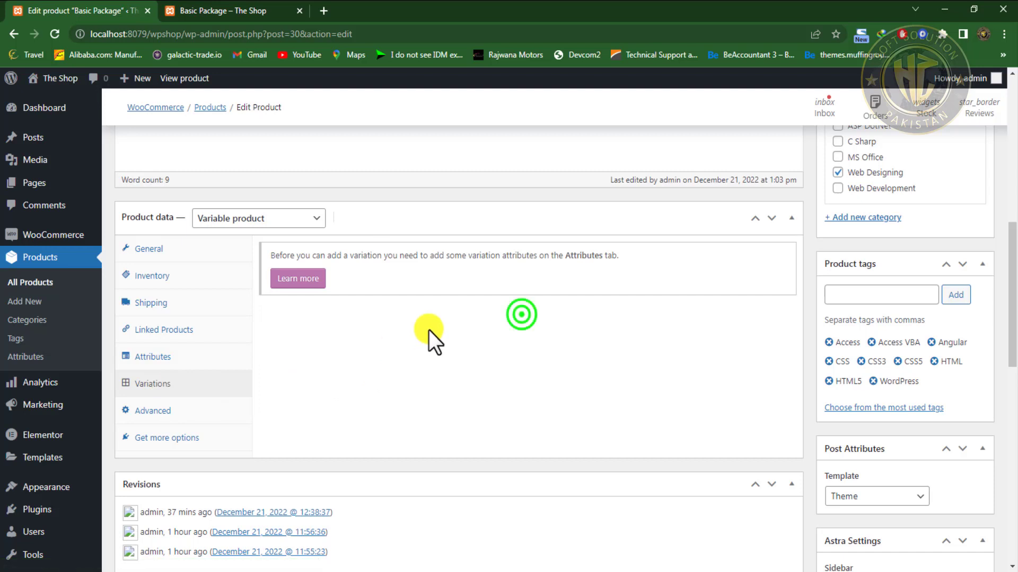
click(154, 356)
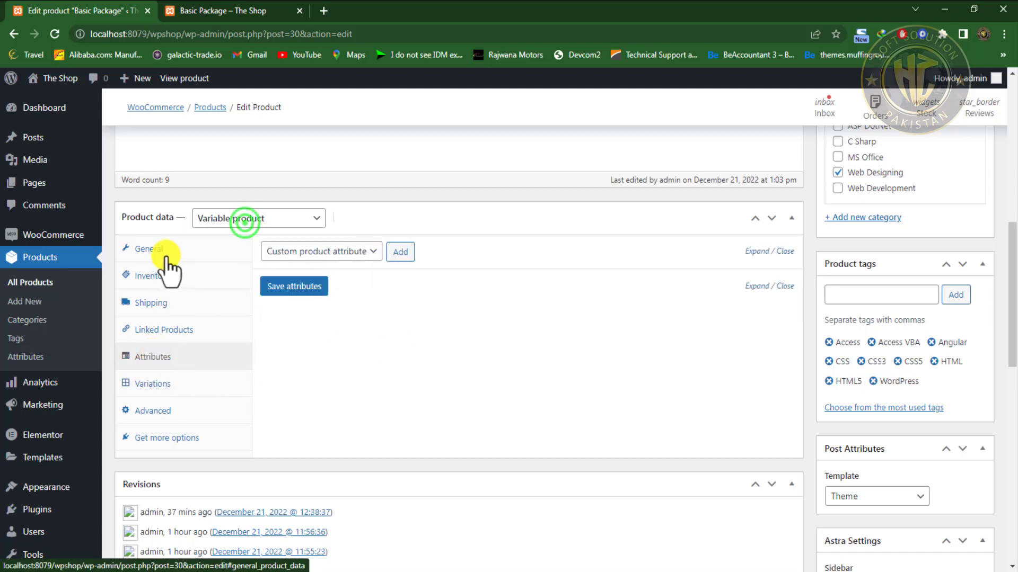
Set the product type back to Simple product and return to its attribute settings
click(244, 222)
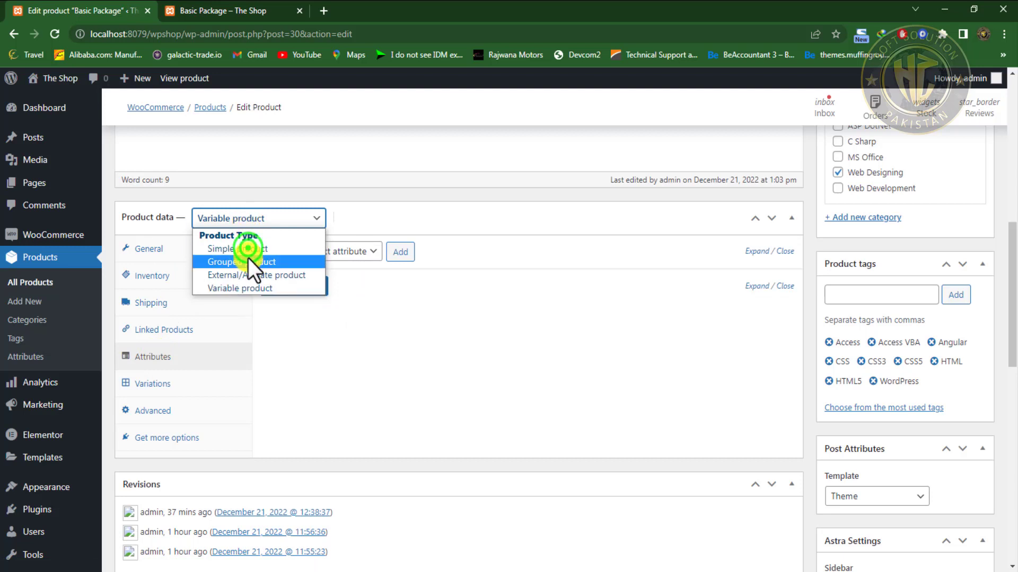
click(249, 249)
click(159, 357)
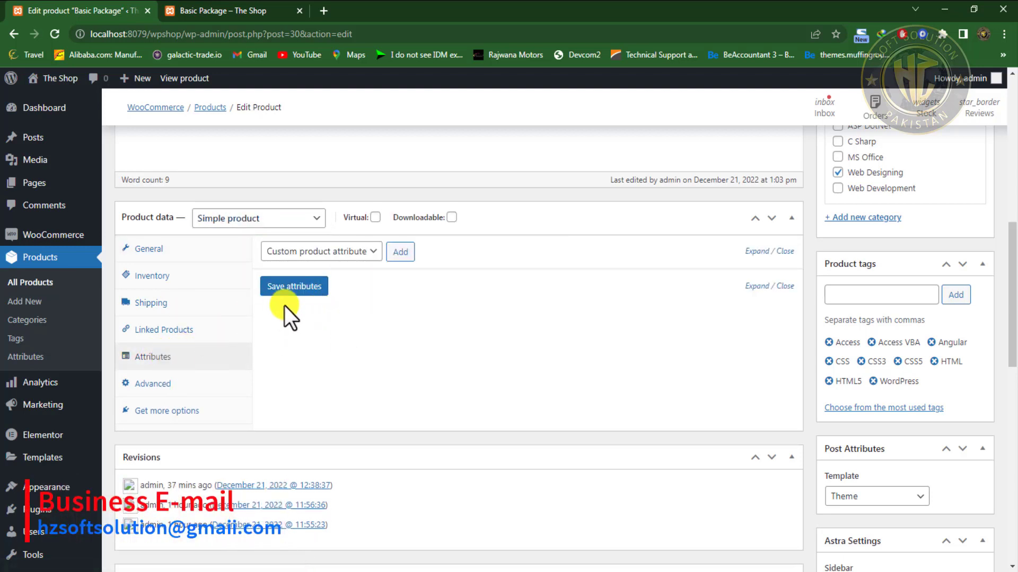
Add a blank custom product attribute to Basic Package and collapse its entry
click(373, 251)
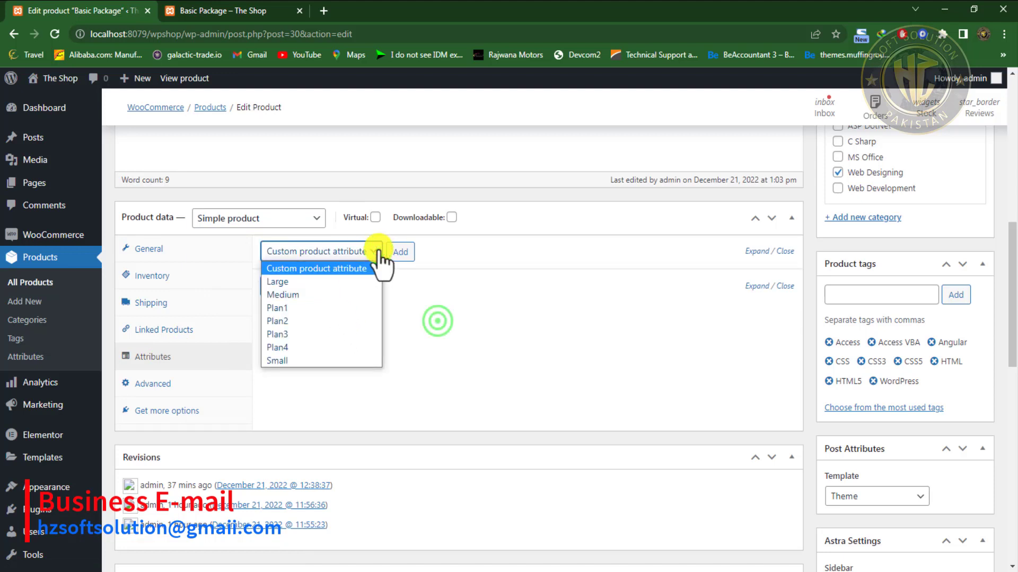
click(411, 303)
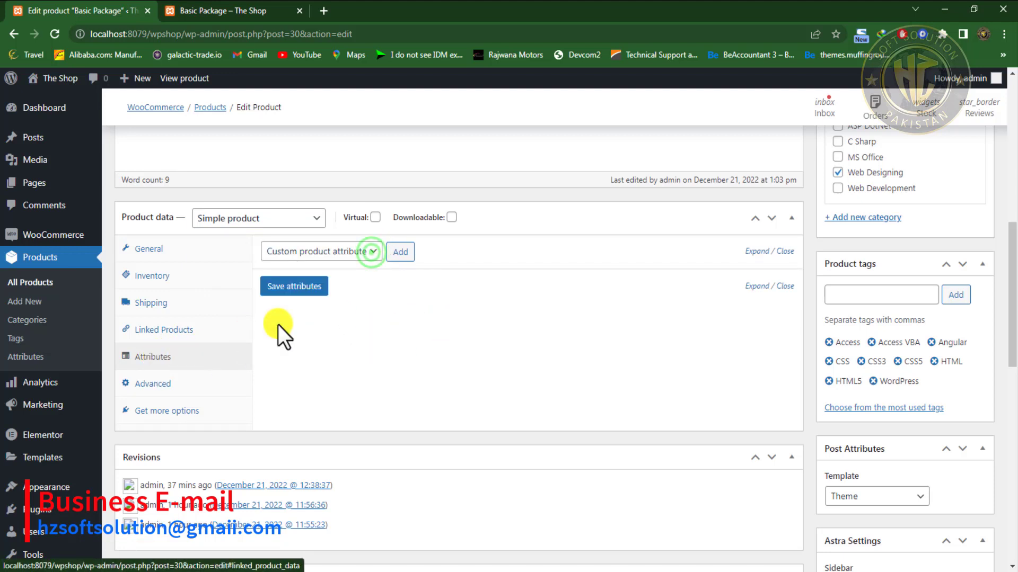
click(371, 252)
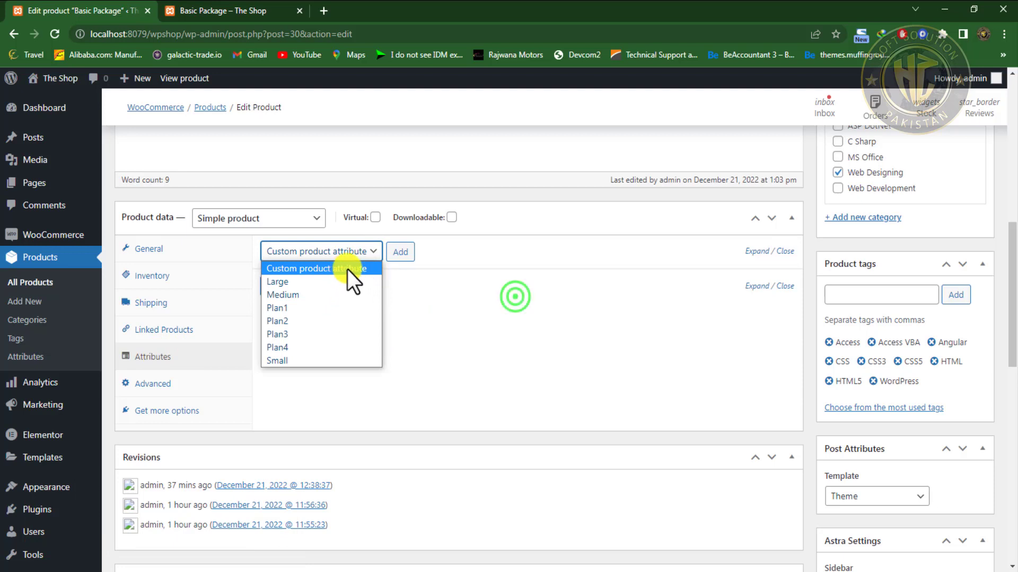
click(515, 298)
click(403, 252)
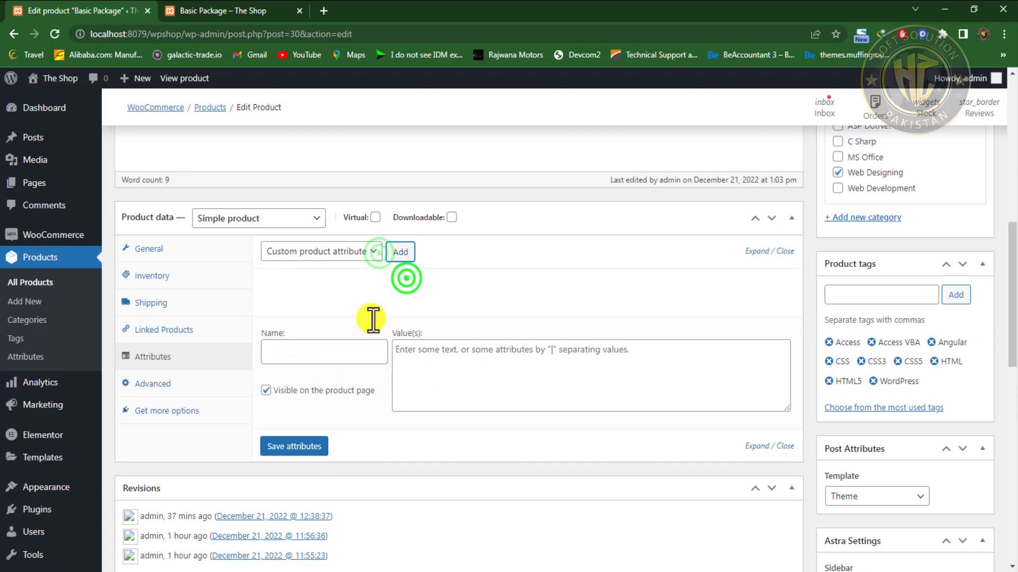
click(404, 280)
Try to add the Large attribute to Basic Package with the values 01 | 02 | 03 and save the attributes
click(374, 251)
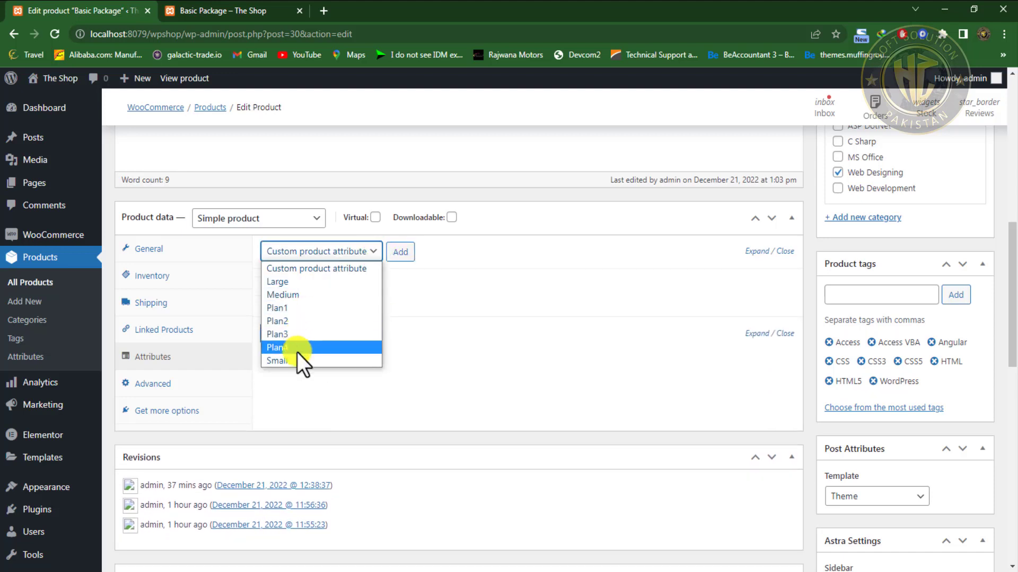
click(317, 283)
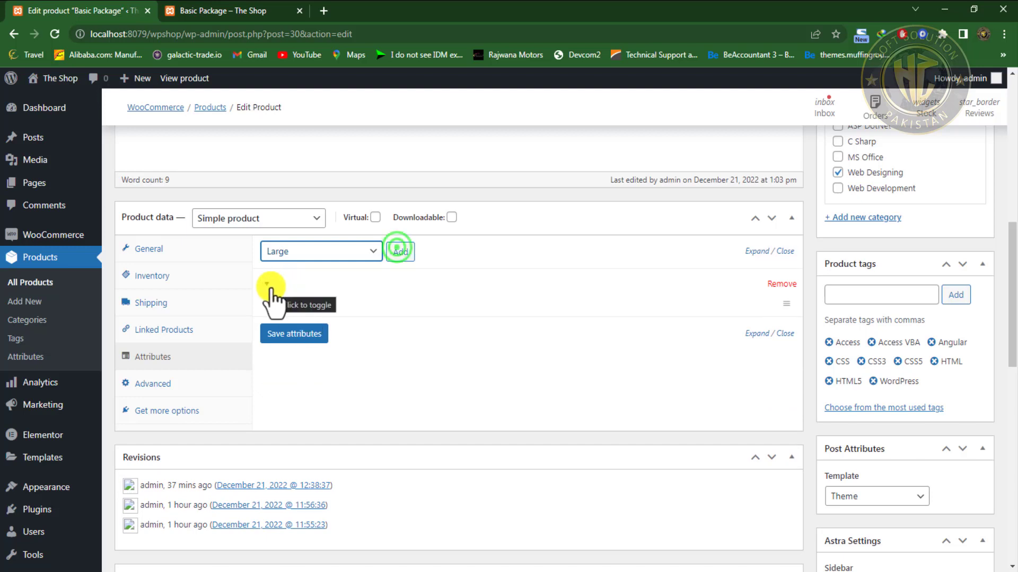
click(399, 252)
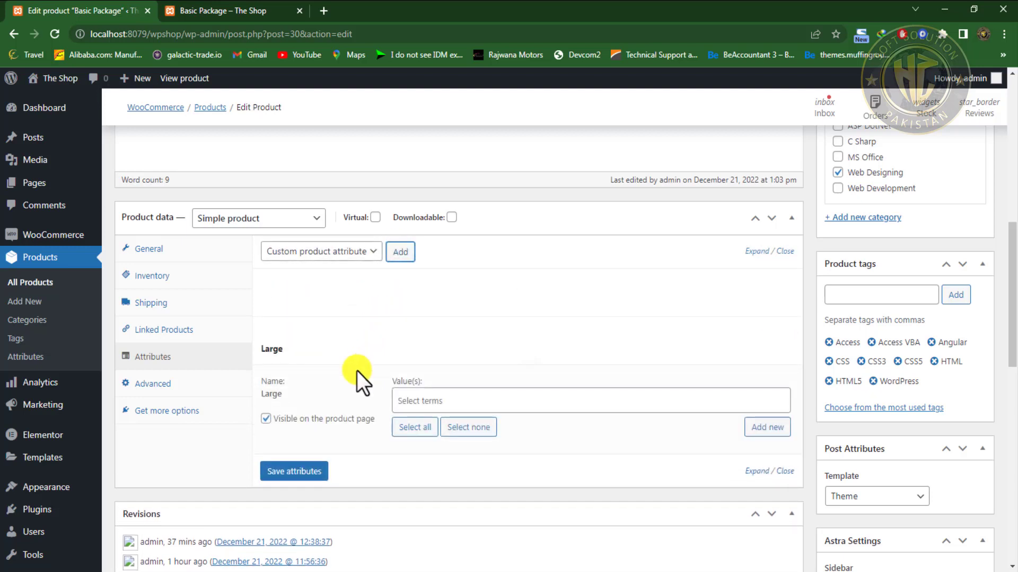
click(432, 399)
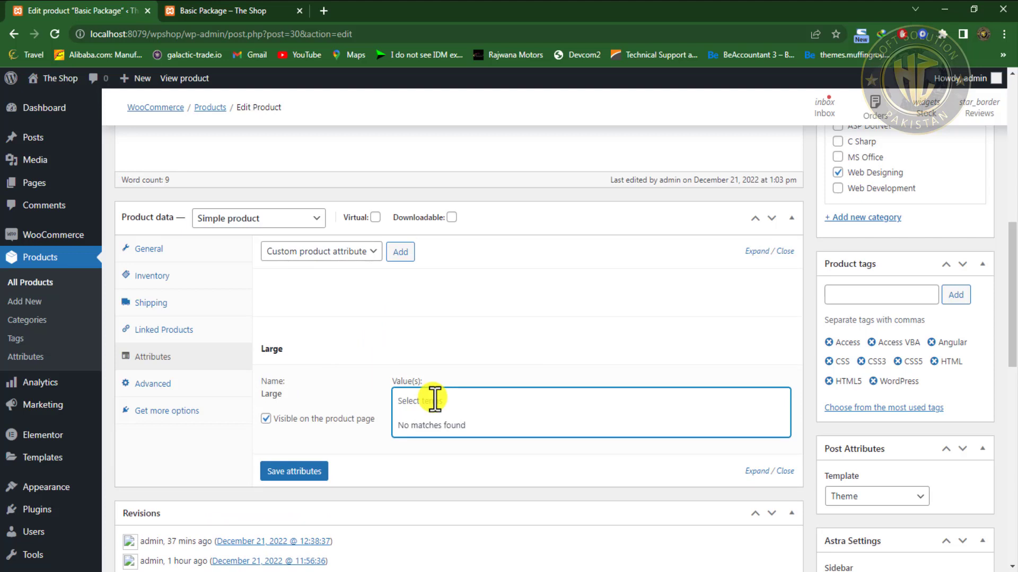
text(01 | 02 |)
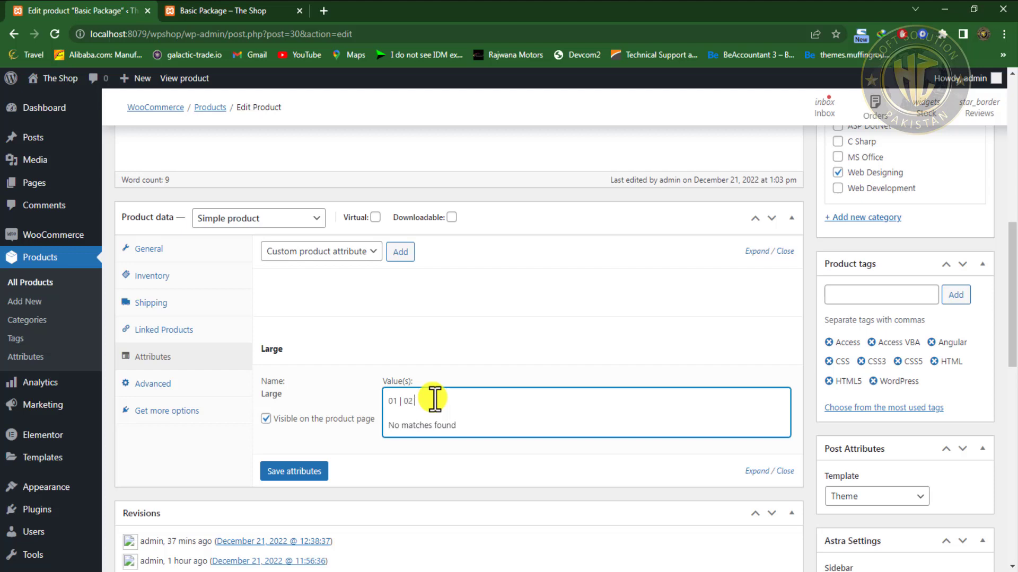
text( 03)
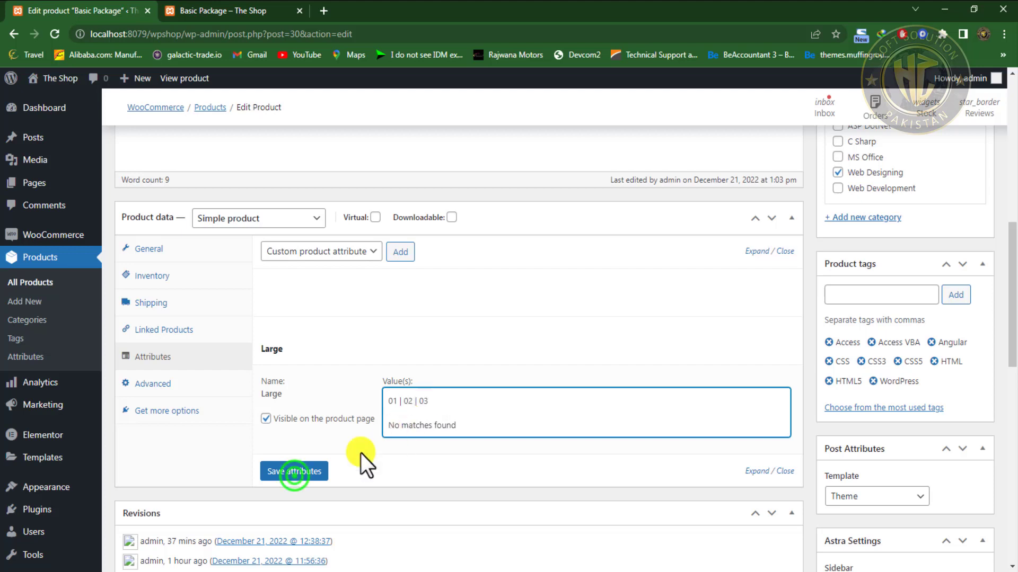
click(294, 471)
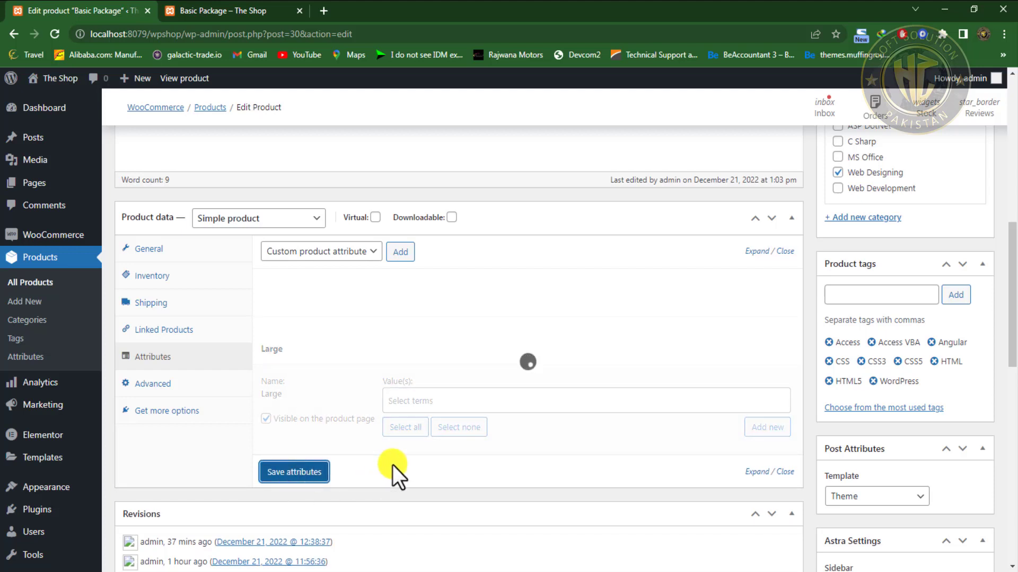
Try to add the Medium attribute to Basic Package with the values 01 | 02 | 03 and save the attributes
click(357, 249)
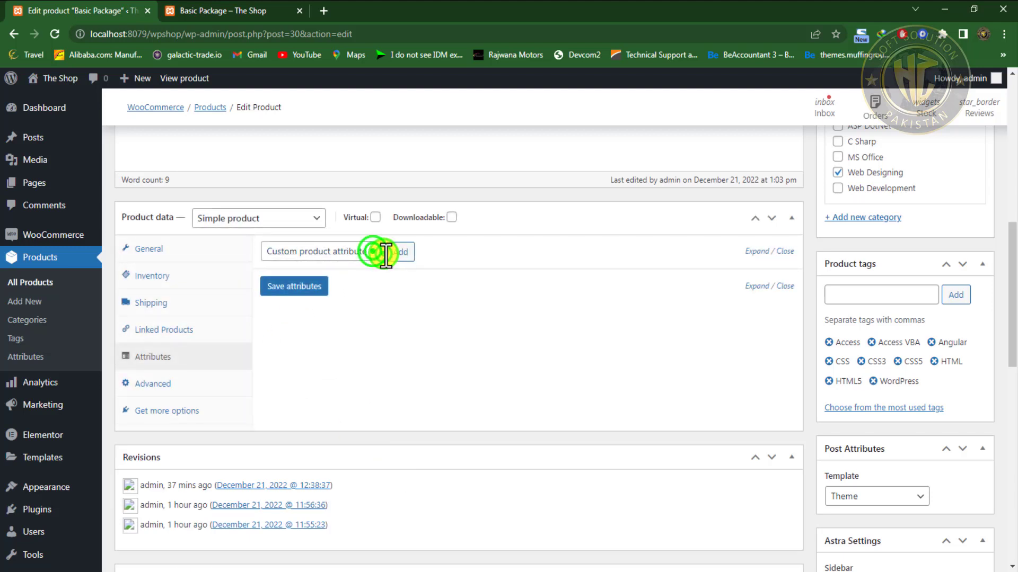
click(373, 251)
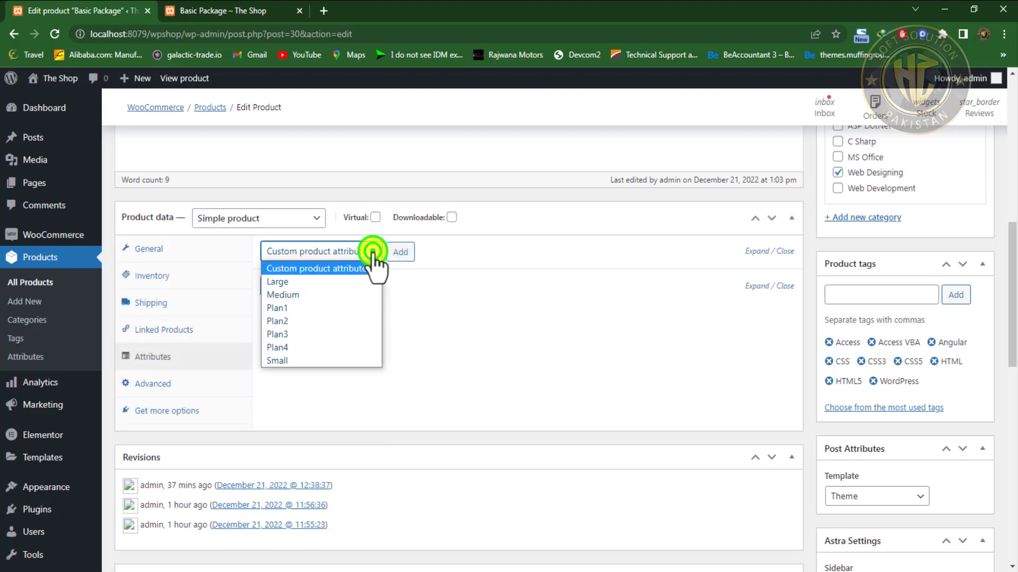
click(315, 297)
click(401, 251)
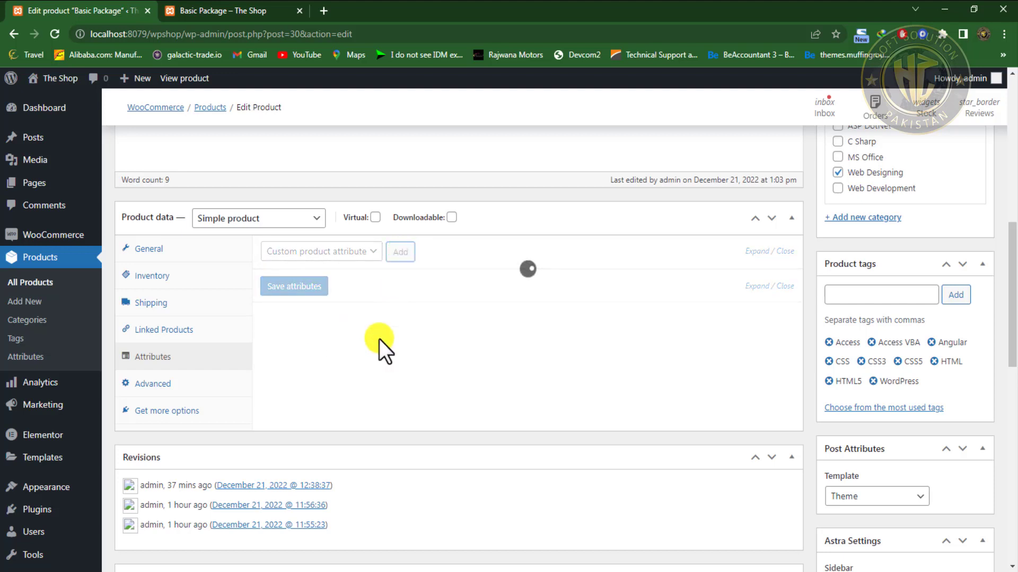
click(421, 353)
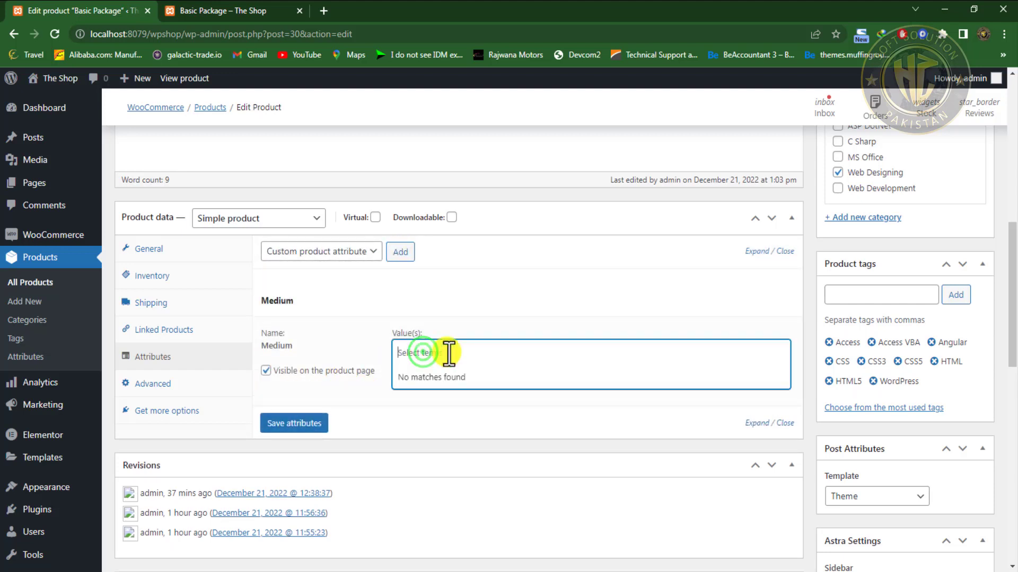
text(01 | 02 | 03)
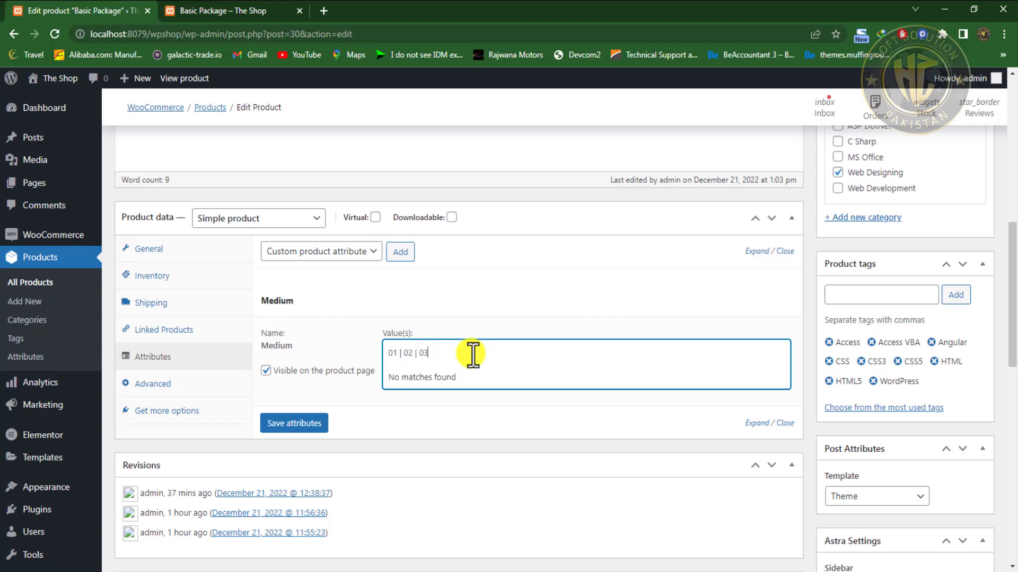
click(297, 423)
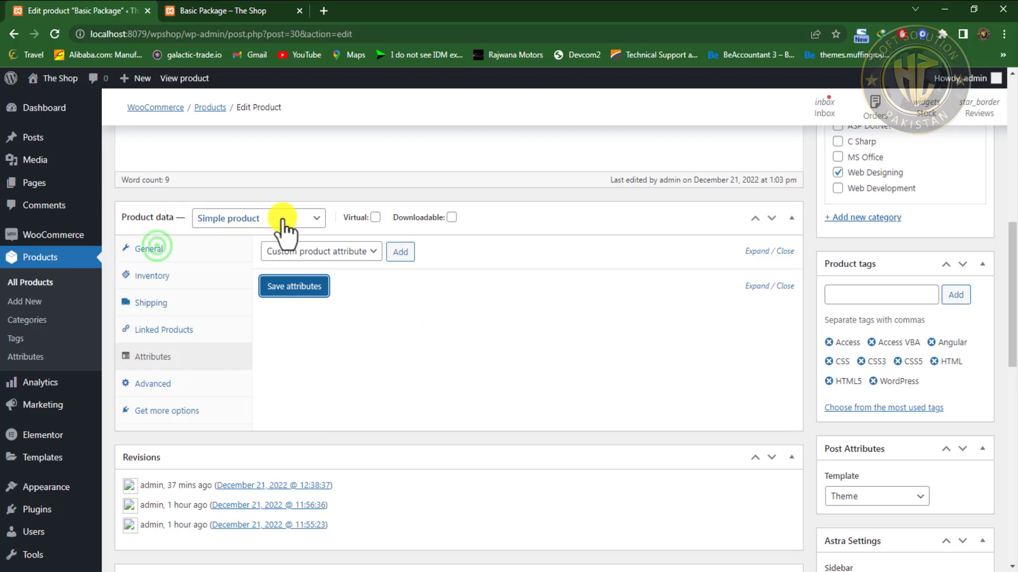
Check the product's general, inventory and shipping settings, and return to its attribute settings
click(155, 248)
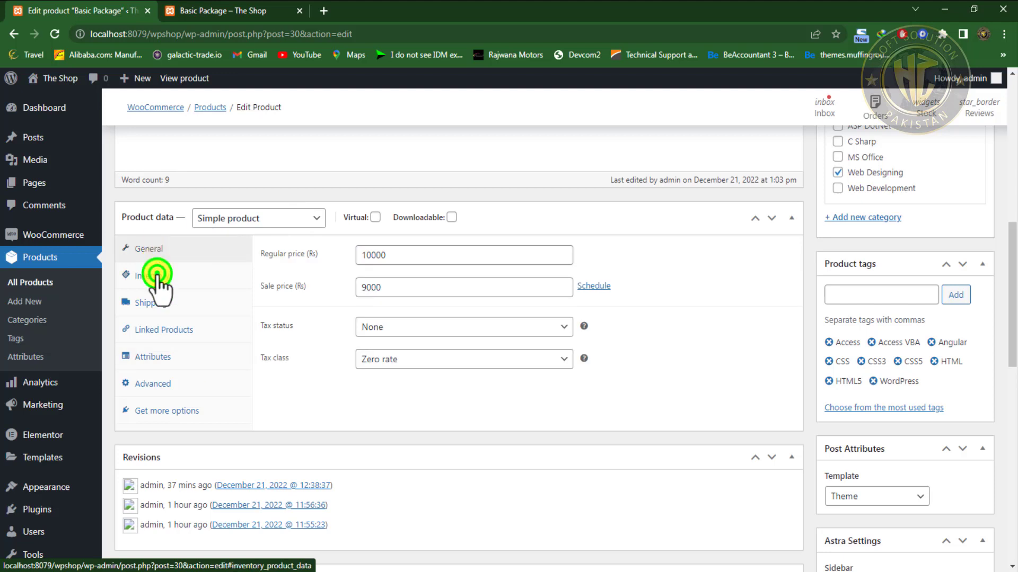
click(156, 275)
click(214, 301)
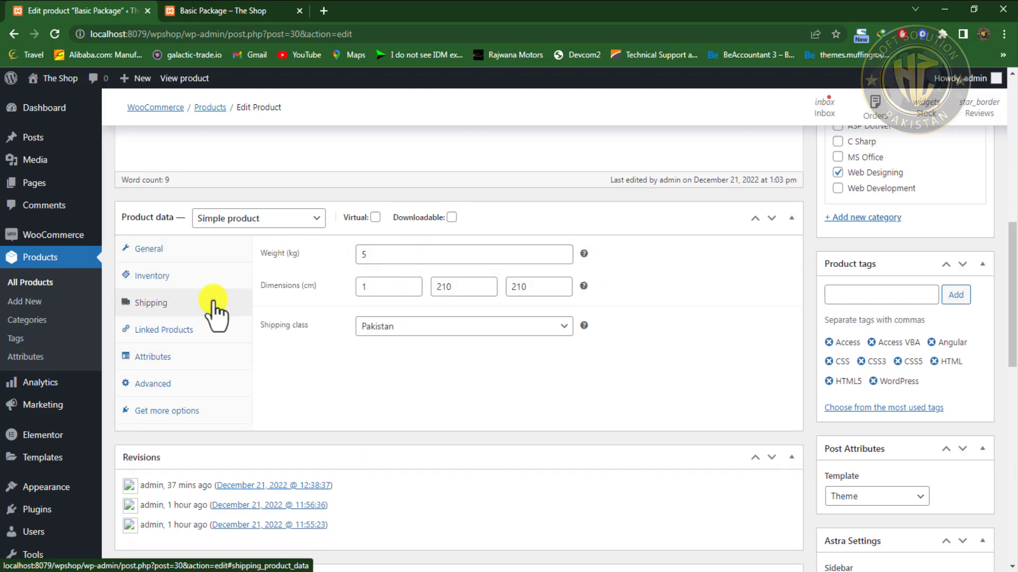
click(218, 358)
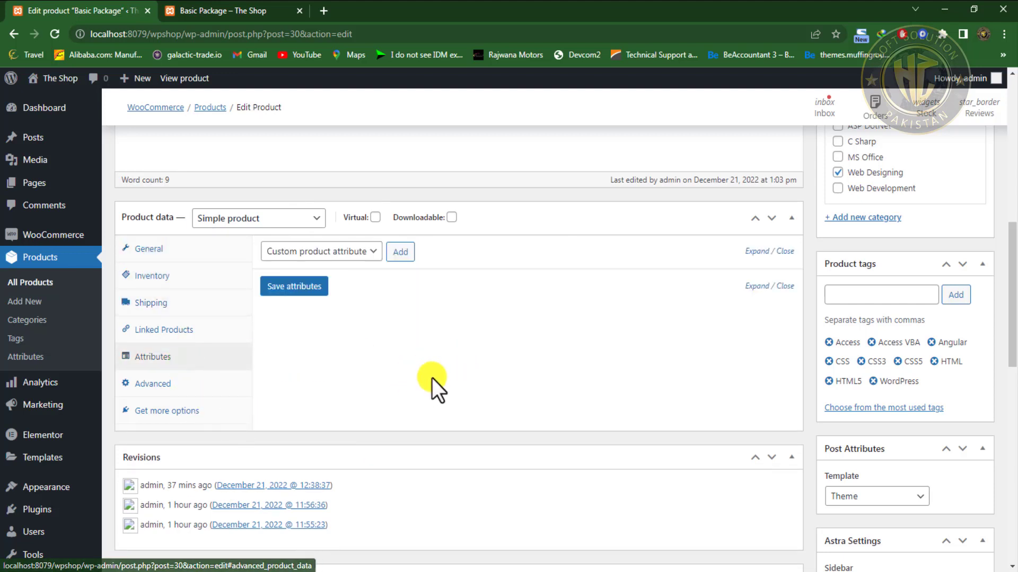
Try the Grouped product type and check its attribute settings, and try the External/Affiliate product type
click(300, 214)
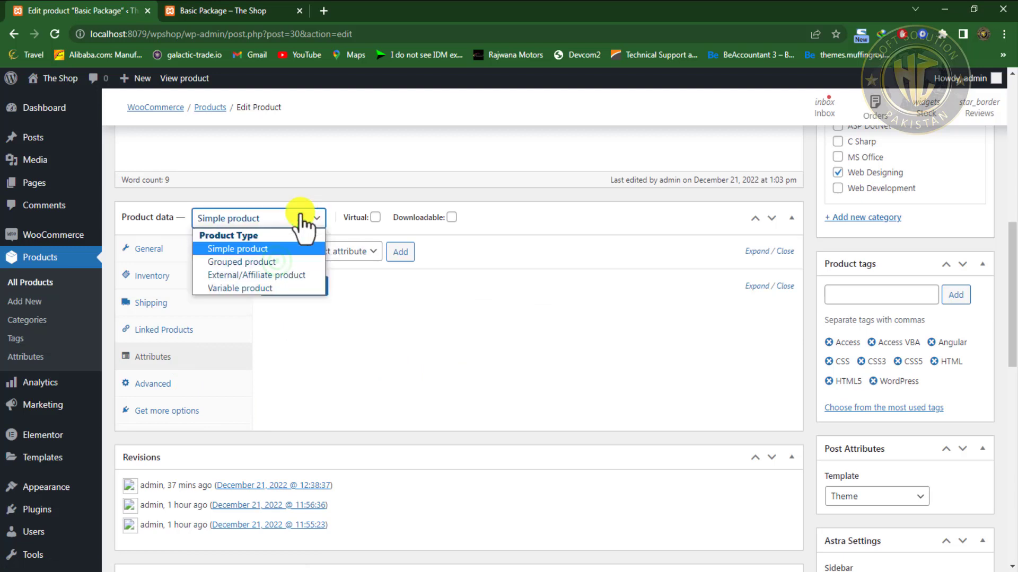
click(277, 262)
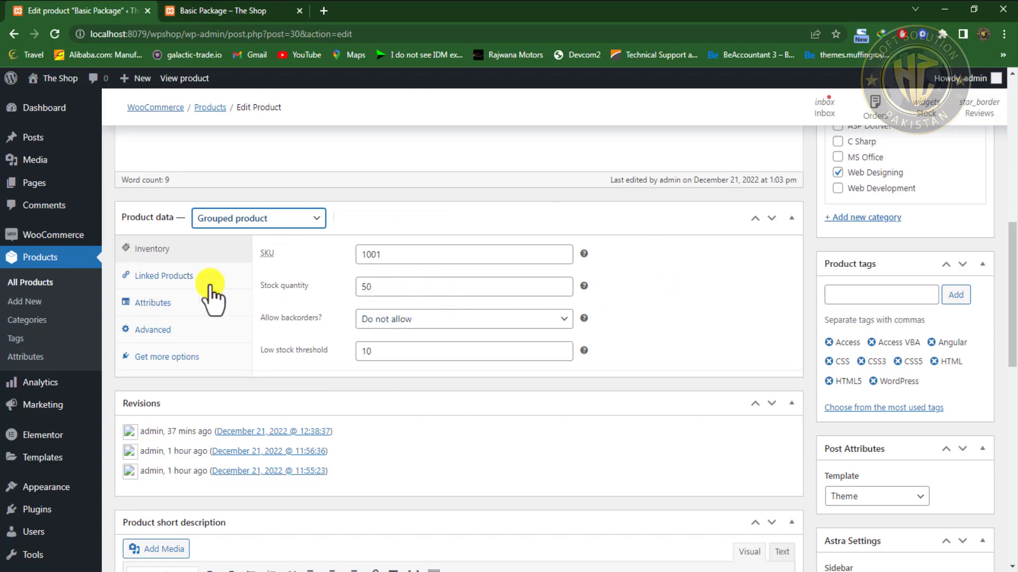
click(169, 303)
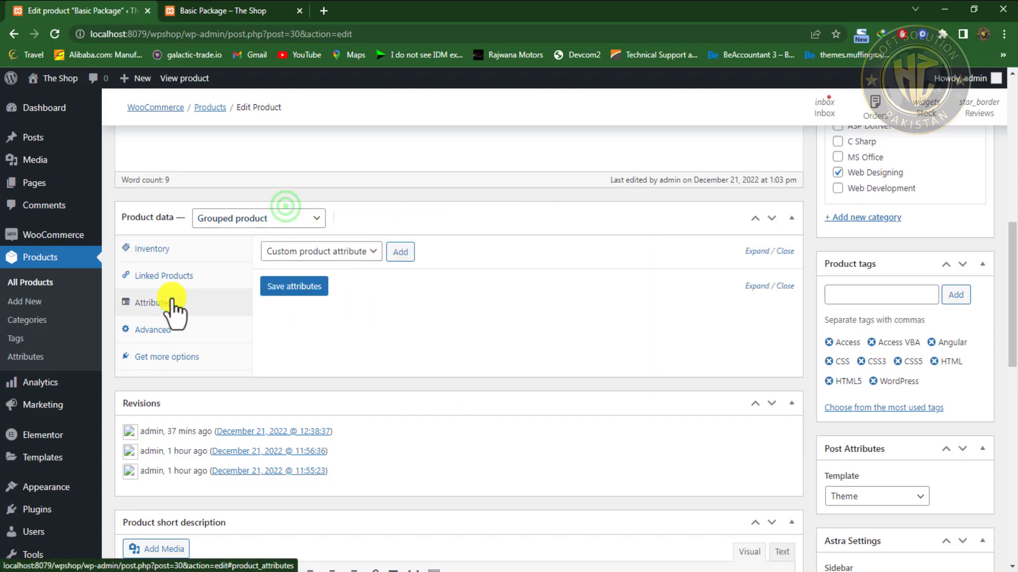
click(286, 208)
click(286, 219)
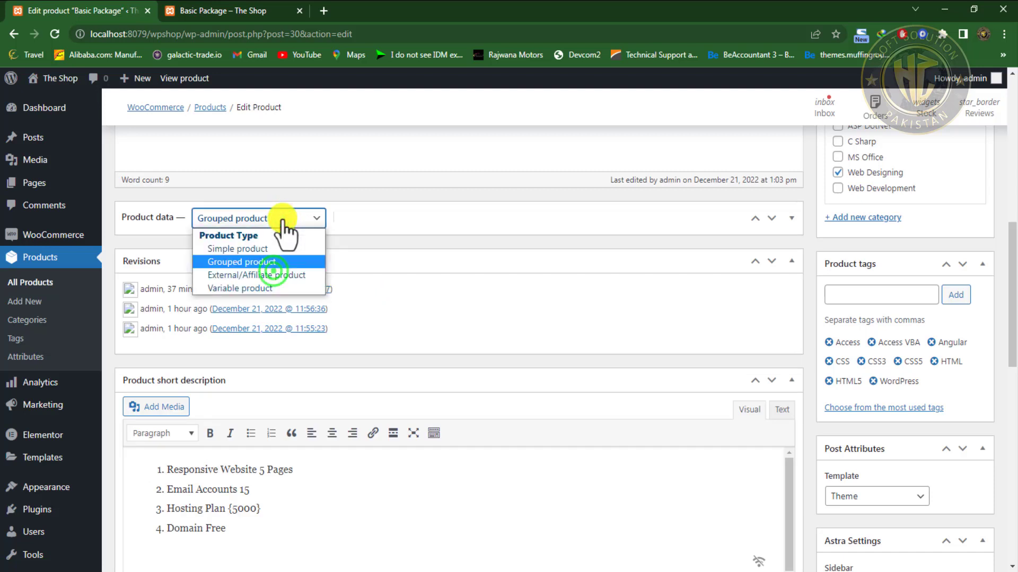
click(273, 275)
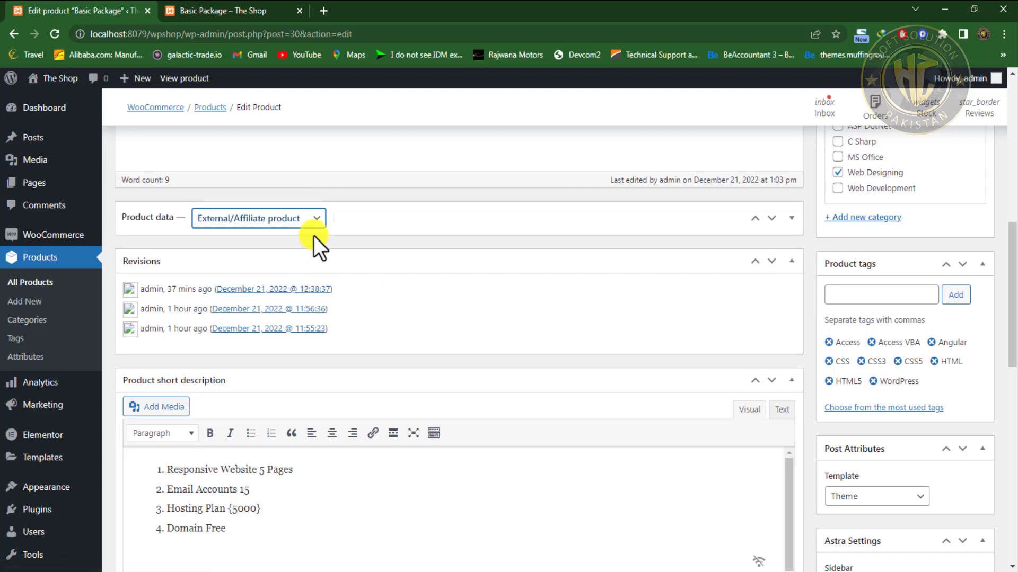
Set the product type of Basic Package to Variable product and expand the collapsed product data section
click(307, 222)
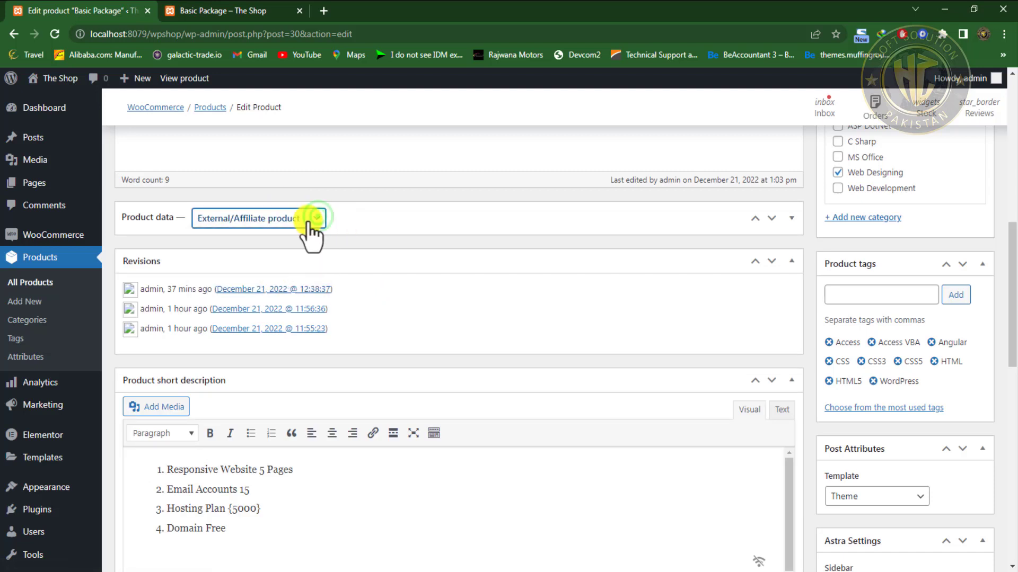
click(318, 219)
click(272, 287)
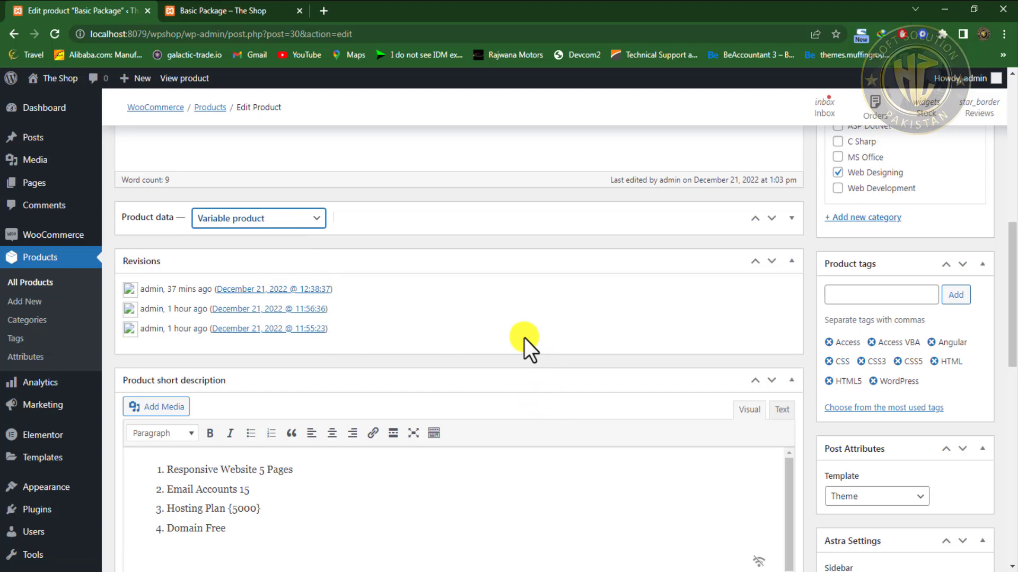
click(789, 218)
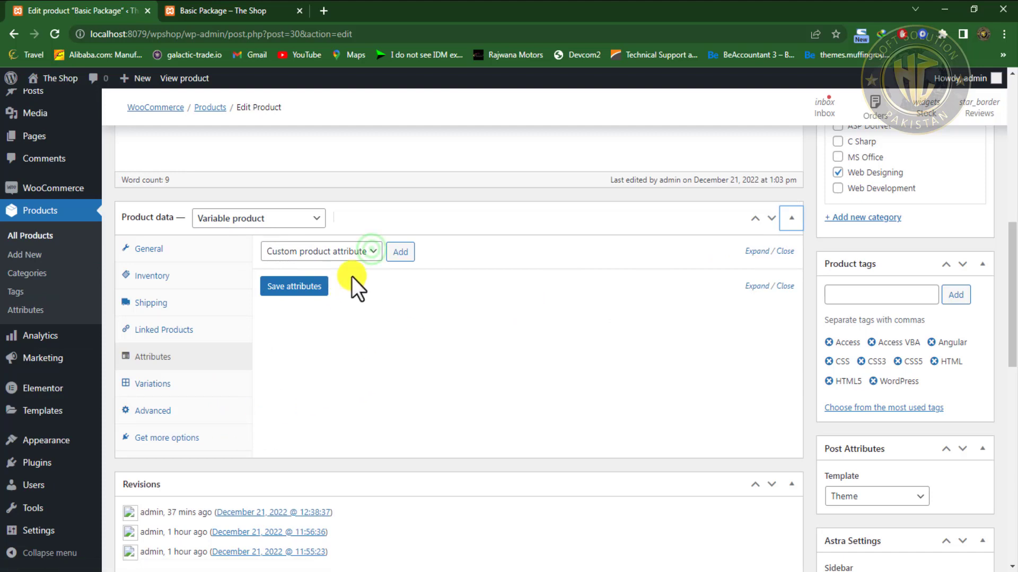
click(371, 252)
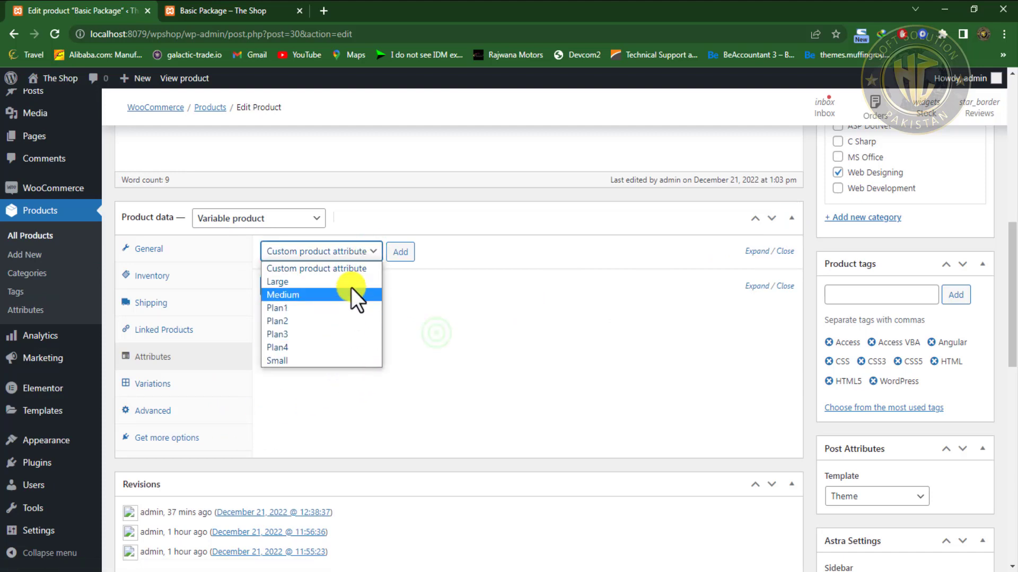
click(437, 334)
click(301, 289)
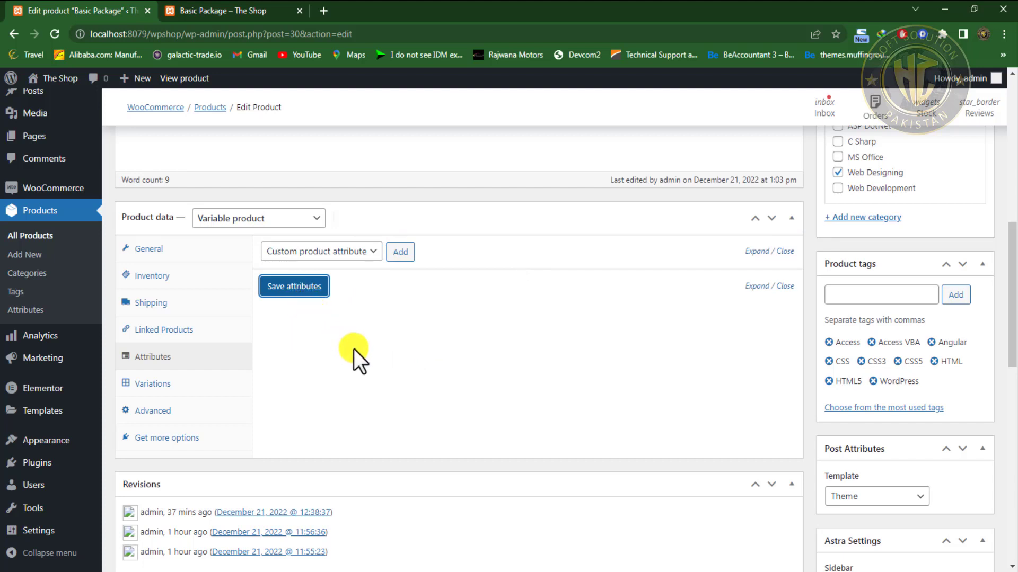
Add a blank custom attribute and the Small attribute to the variable product, and collapse the blank entry
click(400, 252)
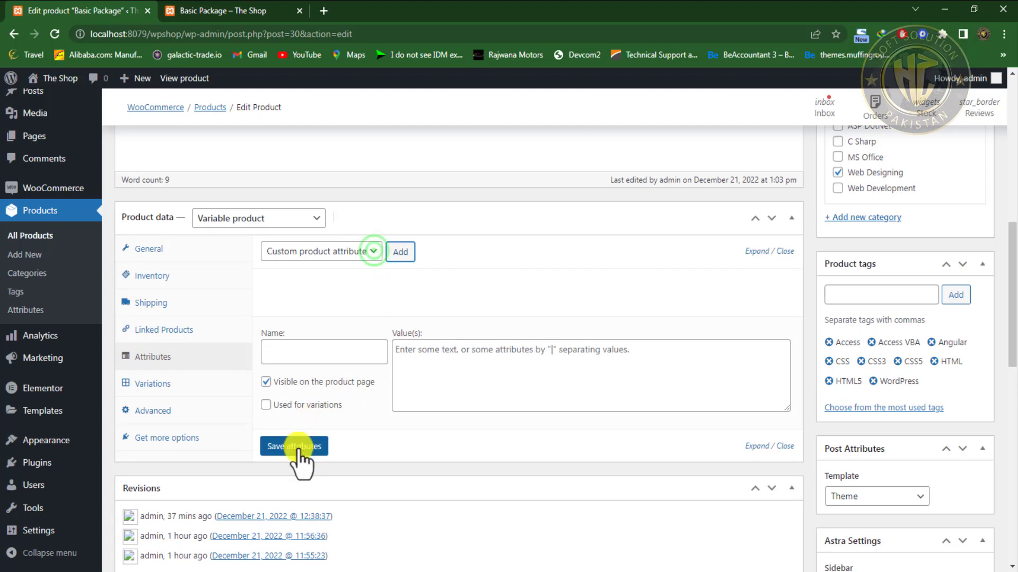
click(373, 252)
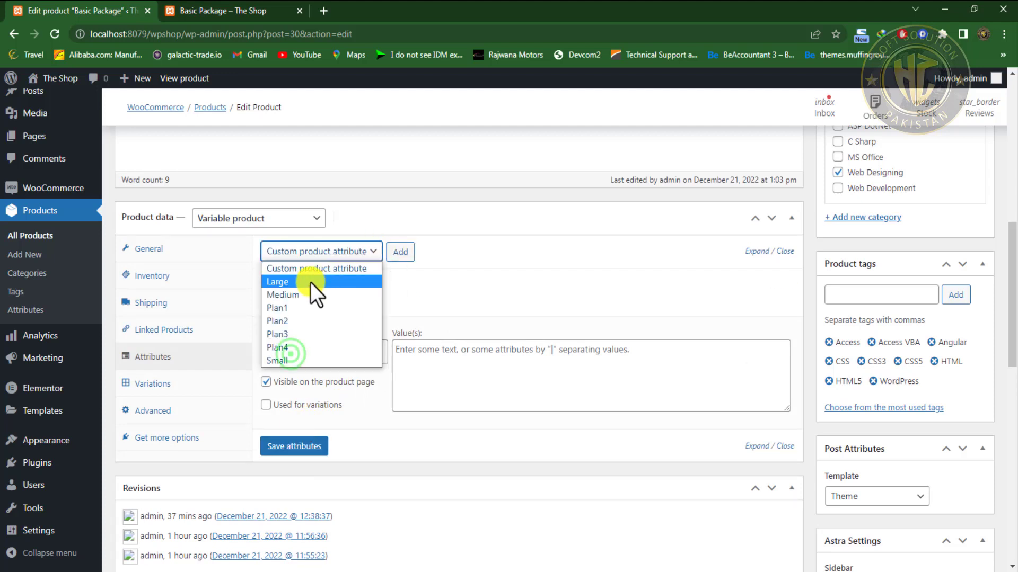
click(290, 360)
click(405, 252)
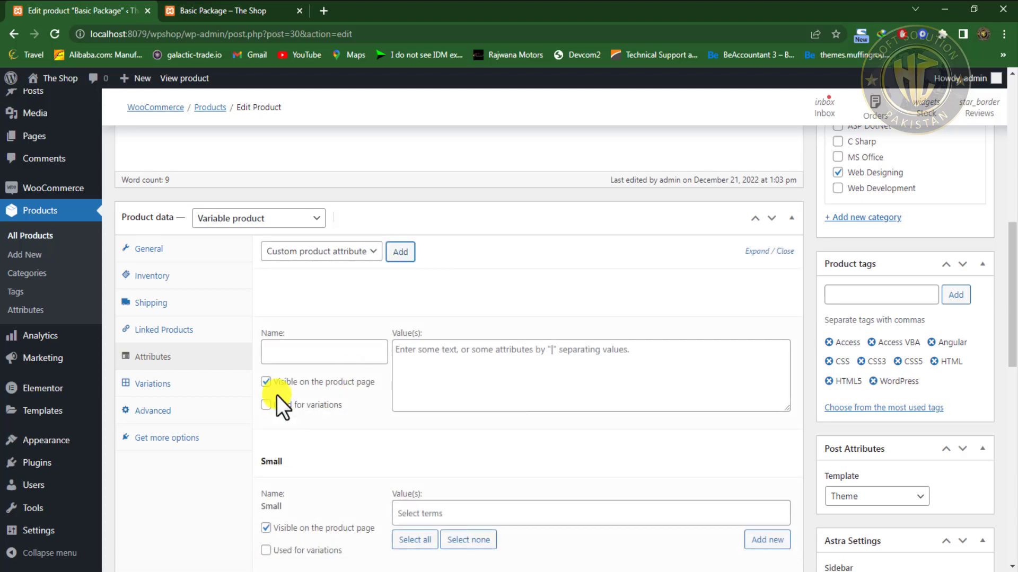
click(421, 323)
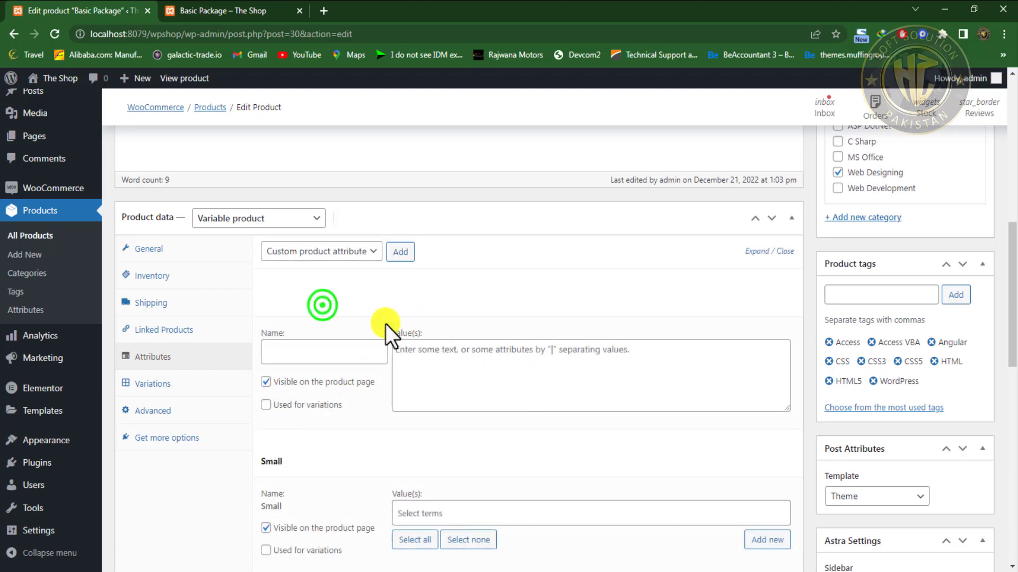
click(322, 306)
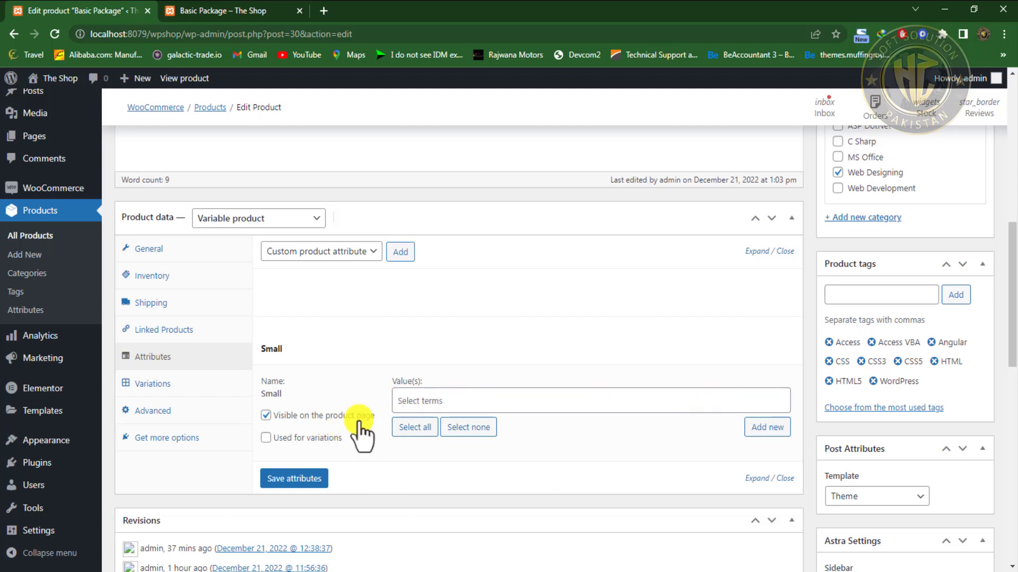
Try to give the Small attribute the values 01 | 02 | 03, enable its use for variations and save the attributes
click(436, 400)
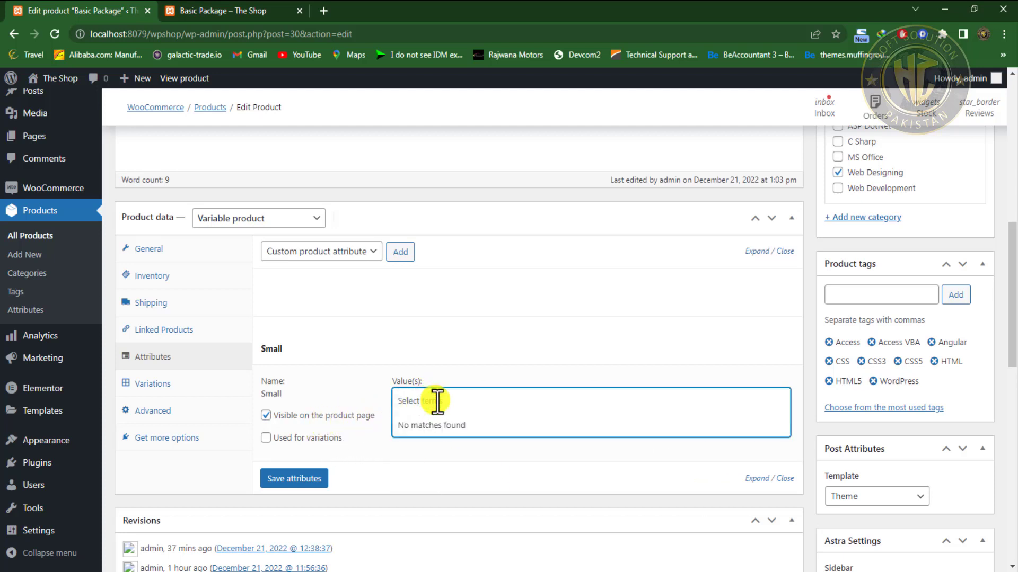
text(01 | 02 | 03)
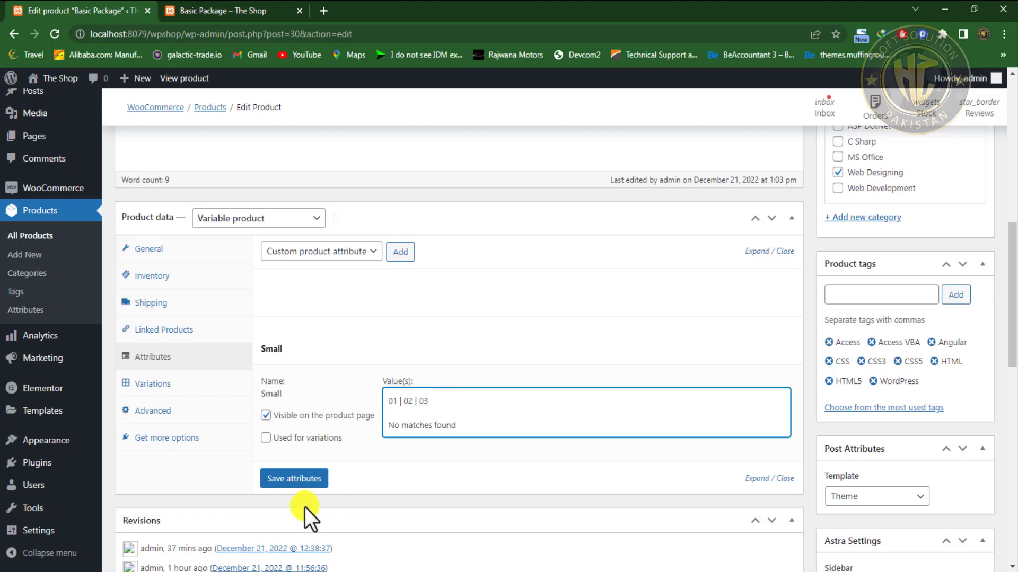
click(265, 438)
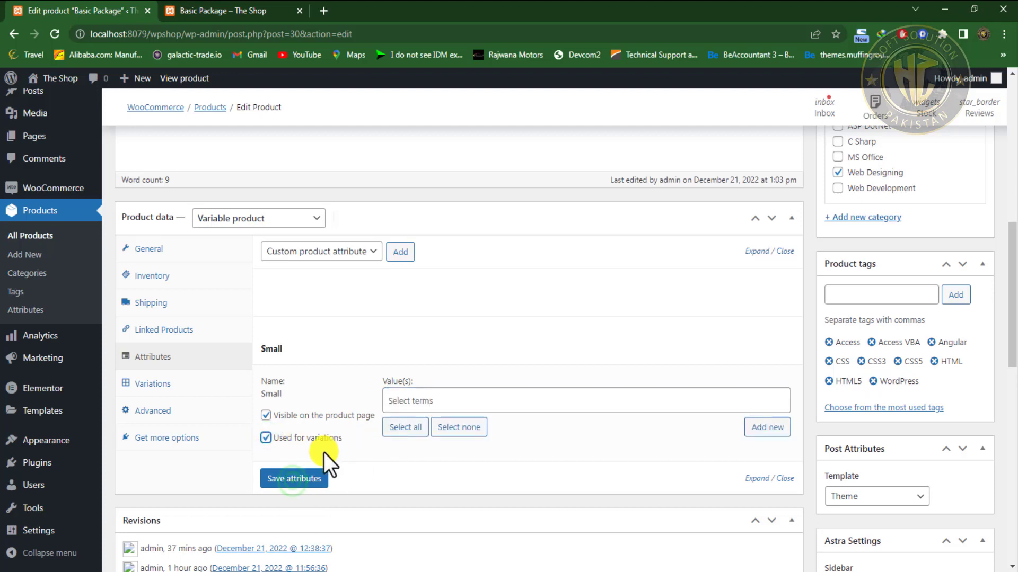
click(293, 480)
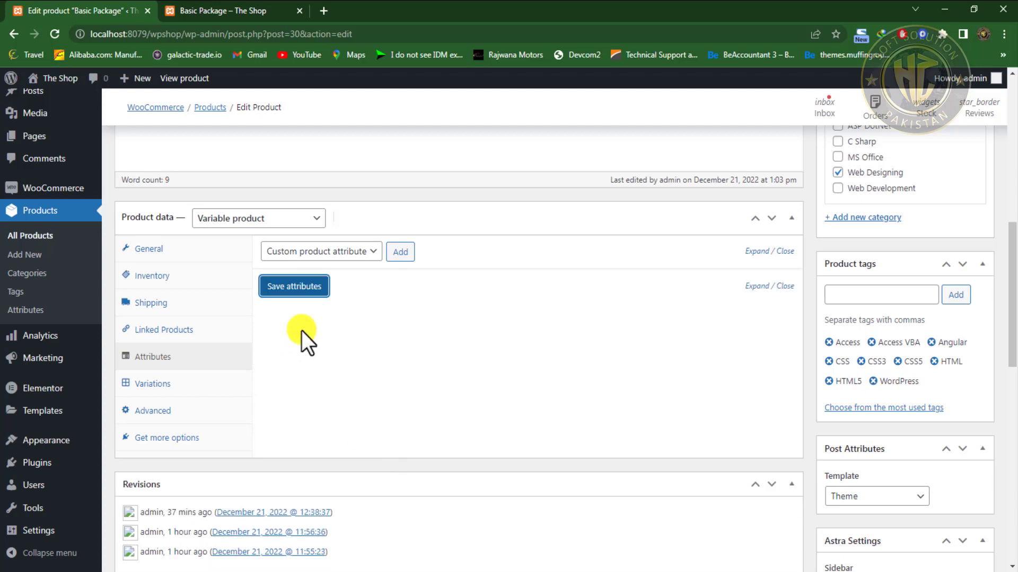
Check the product's variations settings, open the variable product help page and close it, and compare with the attributes settings
click(169, 385)
click(150, 381)
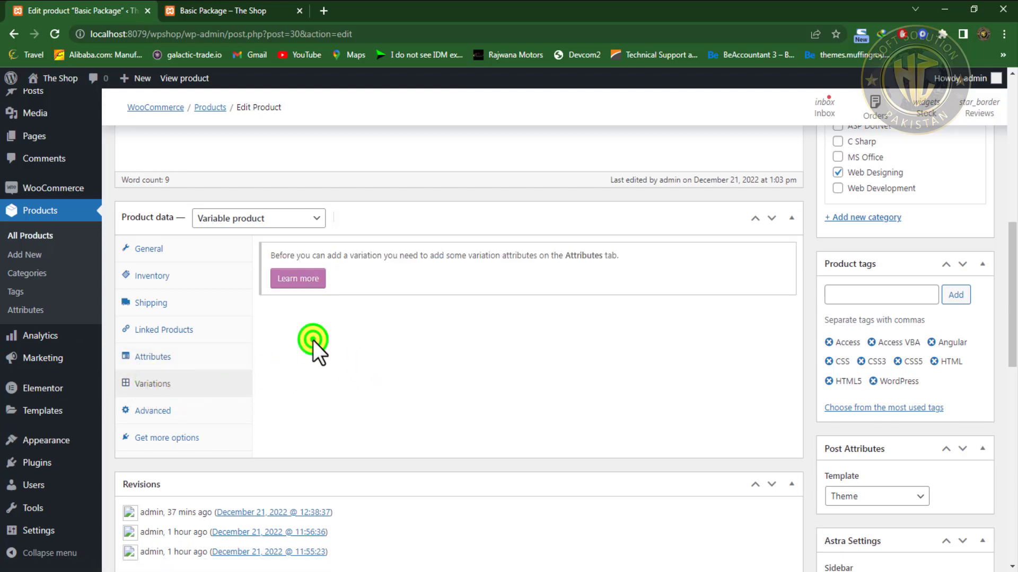
click(298, 278)
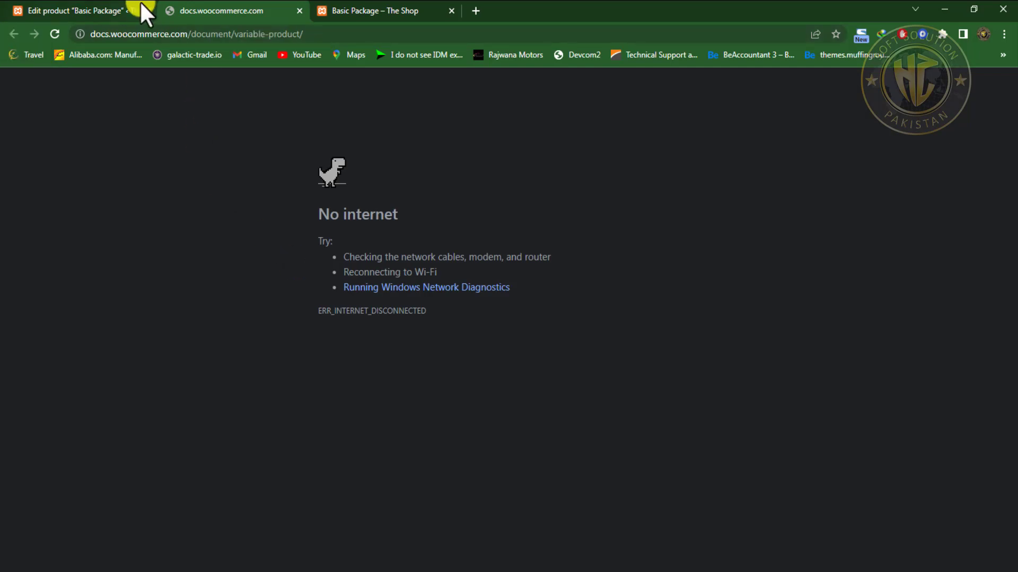
click(300, 7)
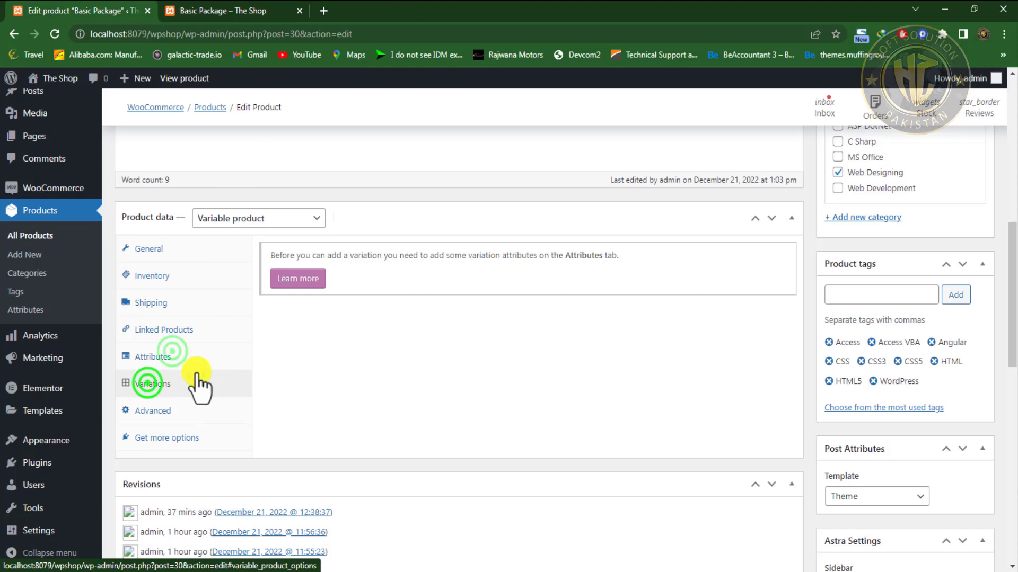
click(162, 358)
click(168, 383)
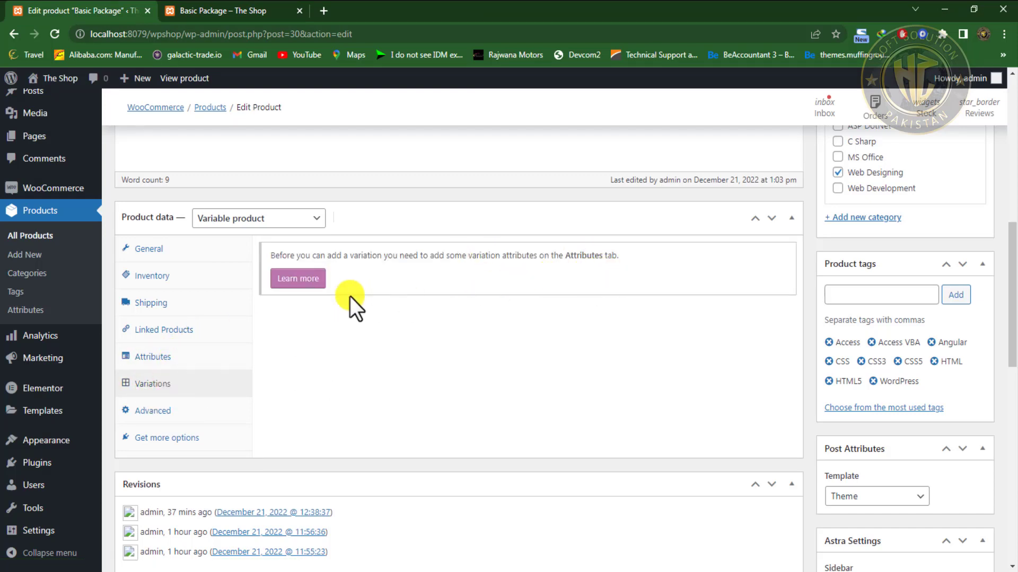
Try to add the Medium attribute with the values 01 | 02 | 03, enabled for variations, and save the attributes
click(157, 360)
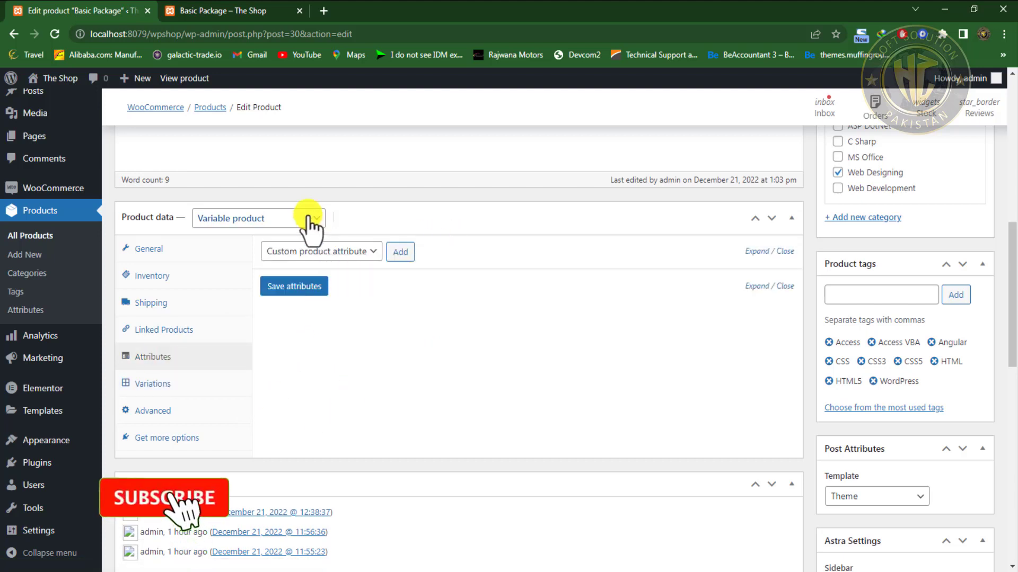
click(373, 250)
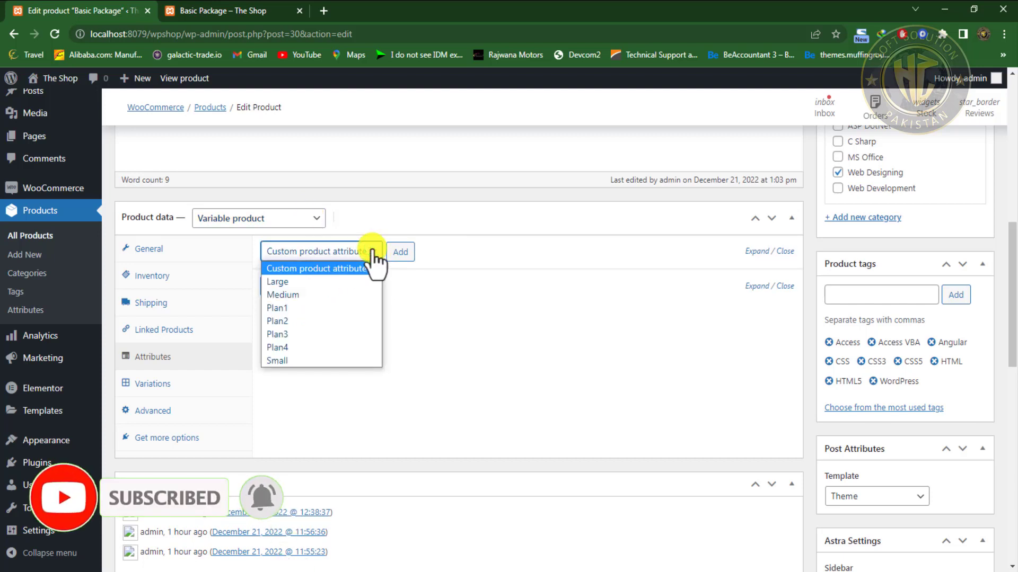
click(320, 297)
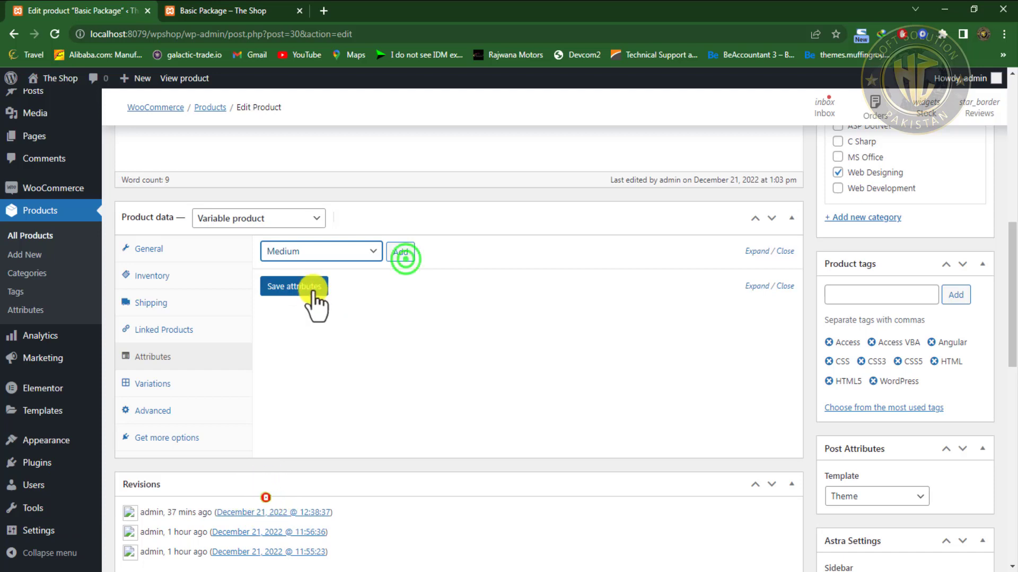
click(402, 254)
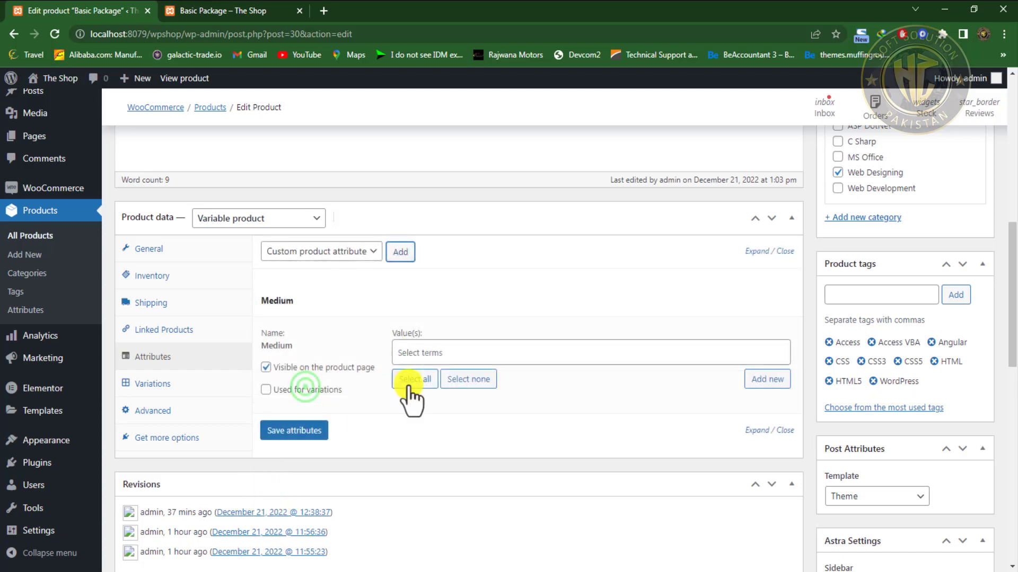
click(305, 388)
click(413, 352)
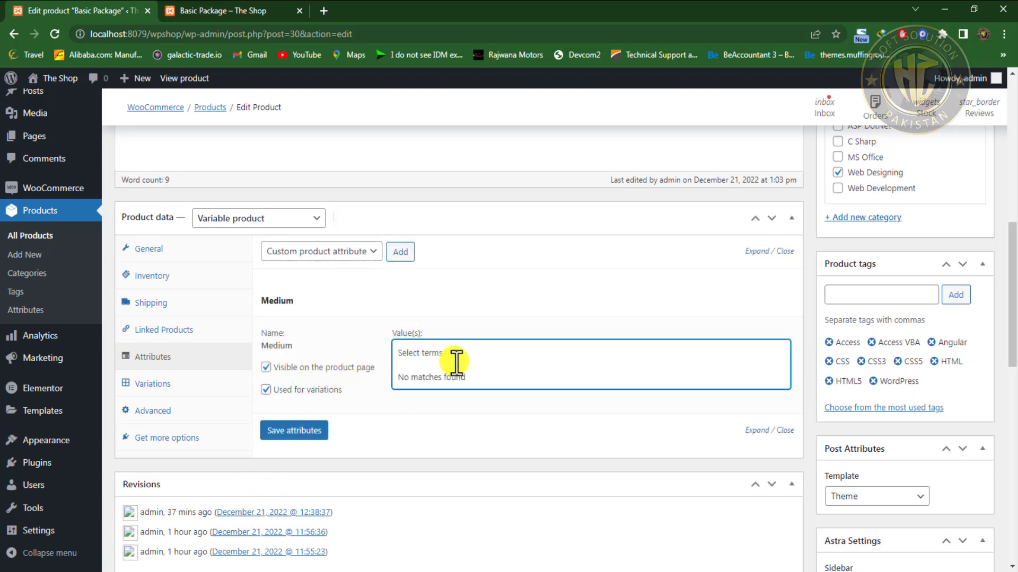
text(01 | 02 | 03)
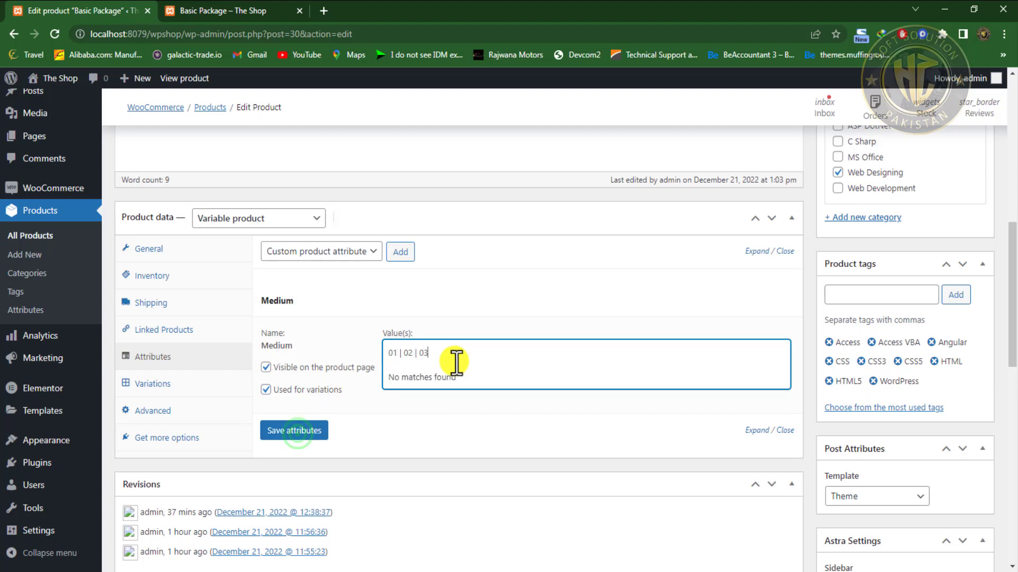
click(296, 430)
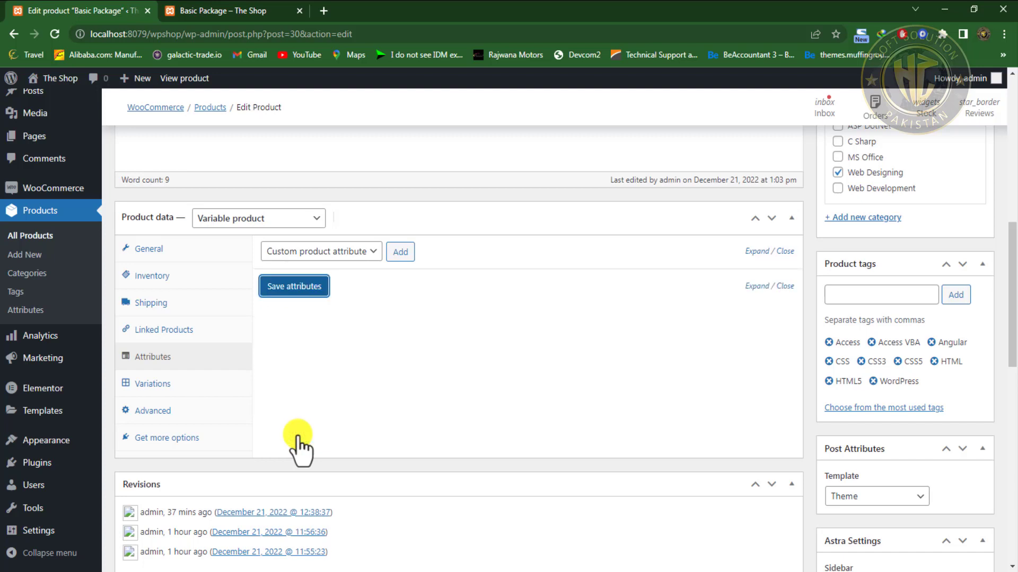
Try to add the Large attribute with the values 01 | 02 | 03, enabled for variations, and save the attributes
click(366, 252)
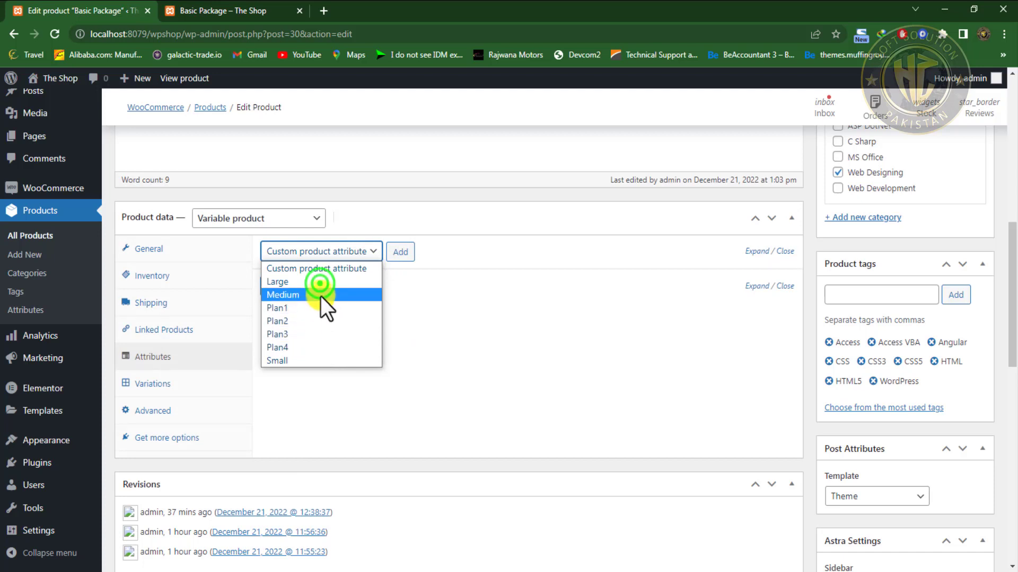
click(321, 282)
click(402, 252)
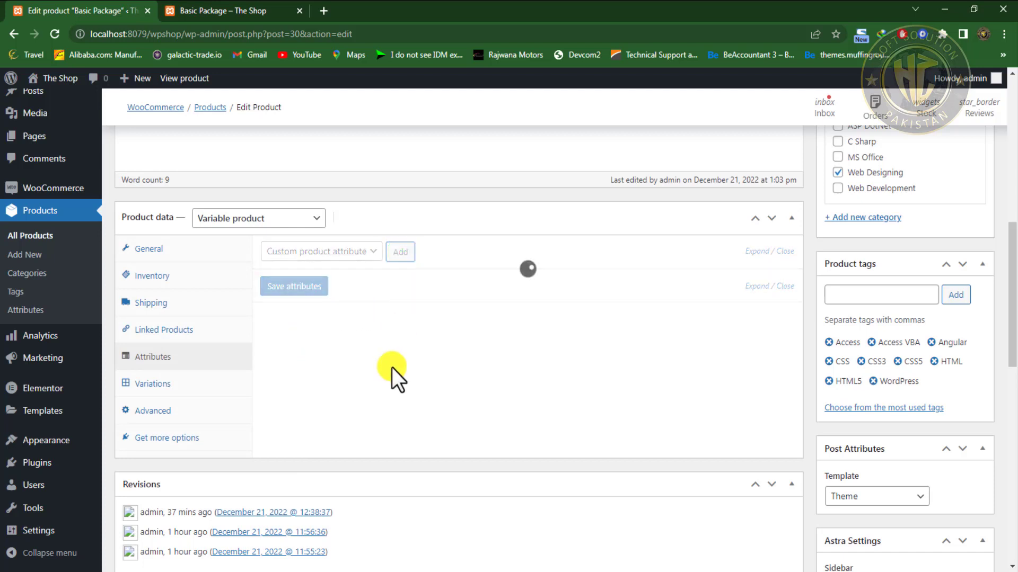
click(313, 388)
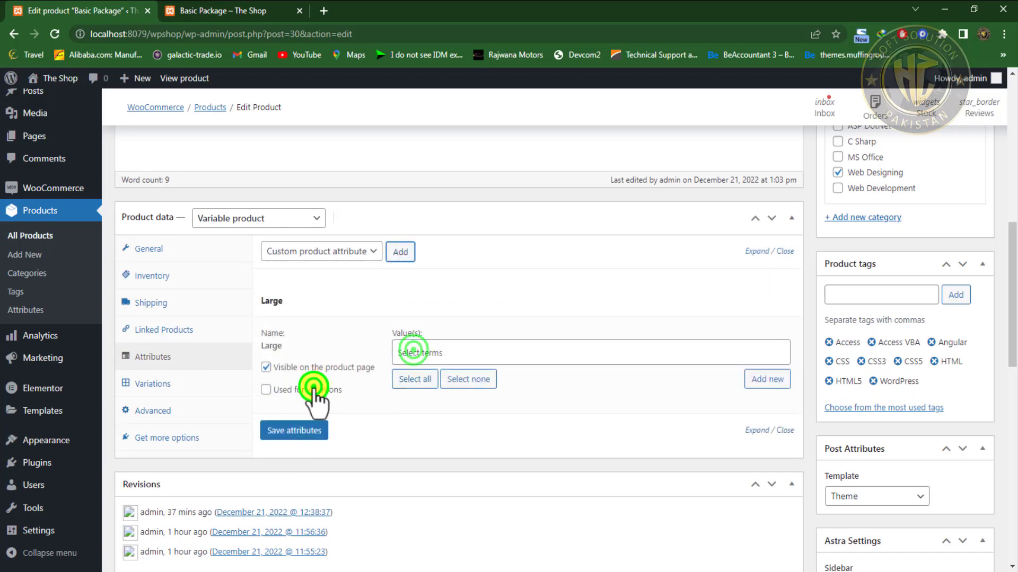
click(416, 352)
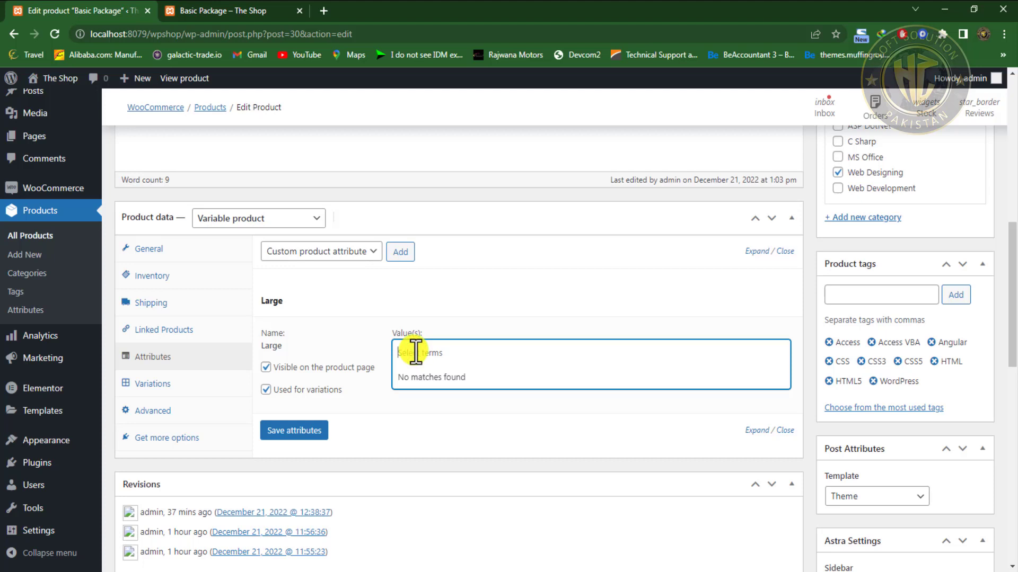
text(01 | )
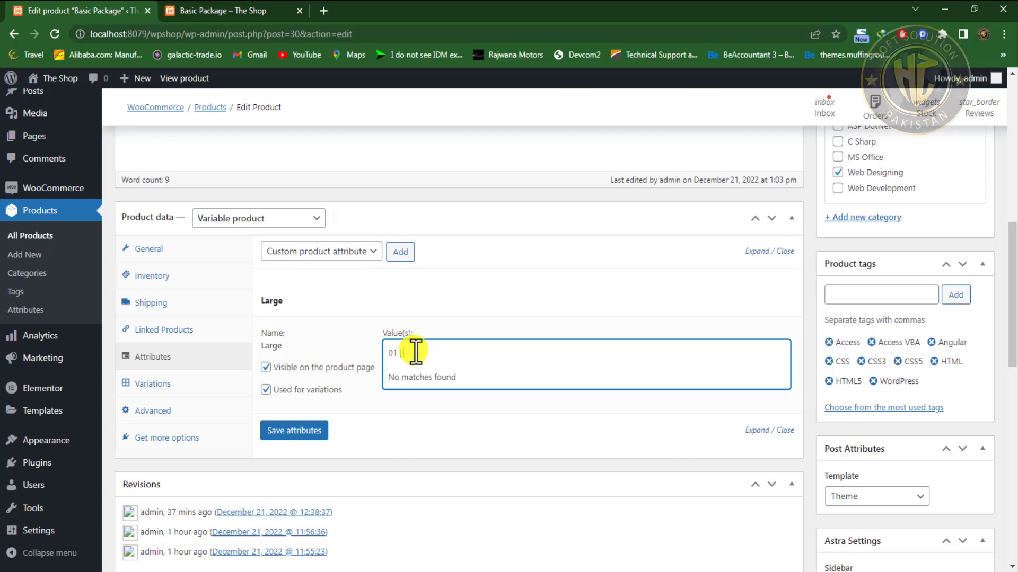
text(02 | 03)
click(296, 431)
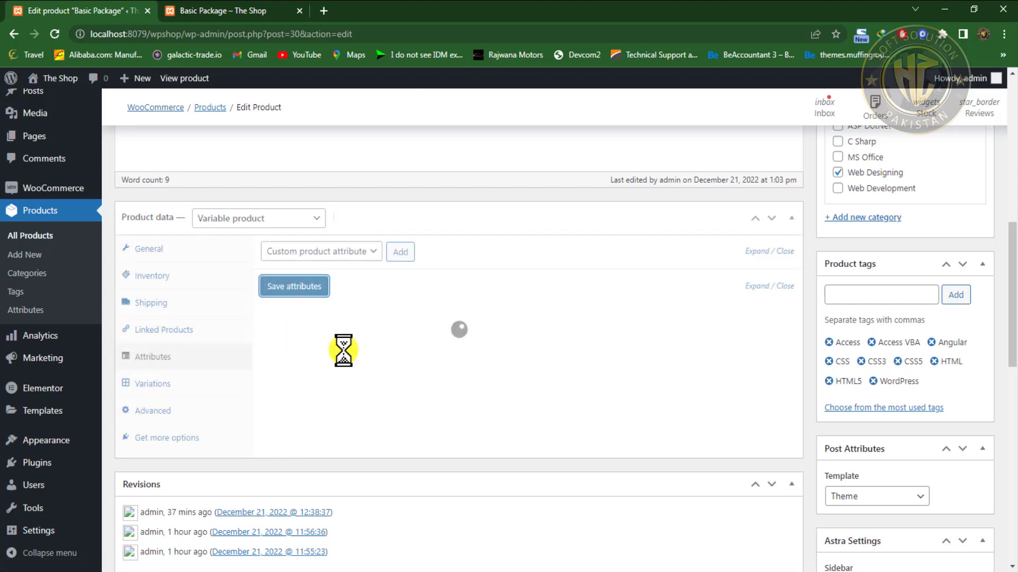
Recheck the variations and attributes settings of the variable product after saving the size attributes
click(193, 379)
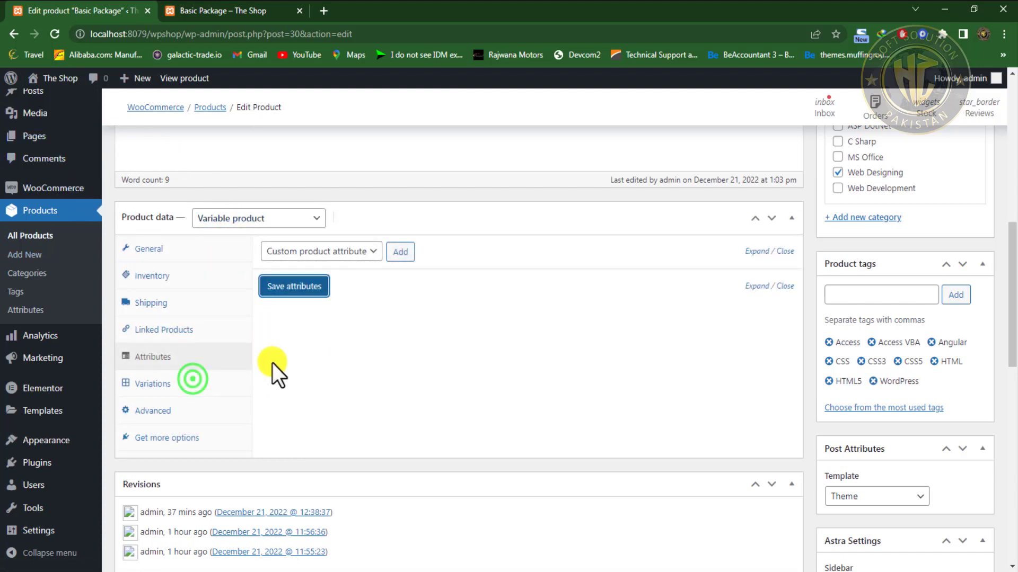
click(193, 379)
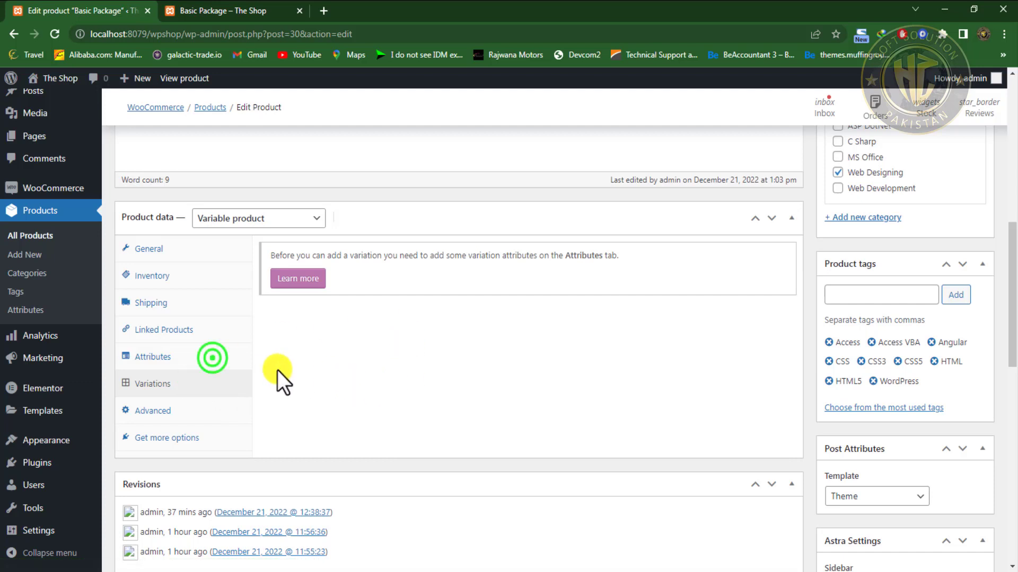
click(212, 359)
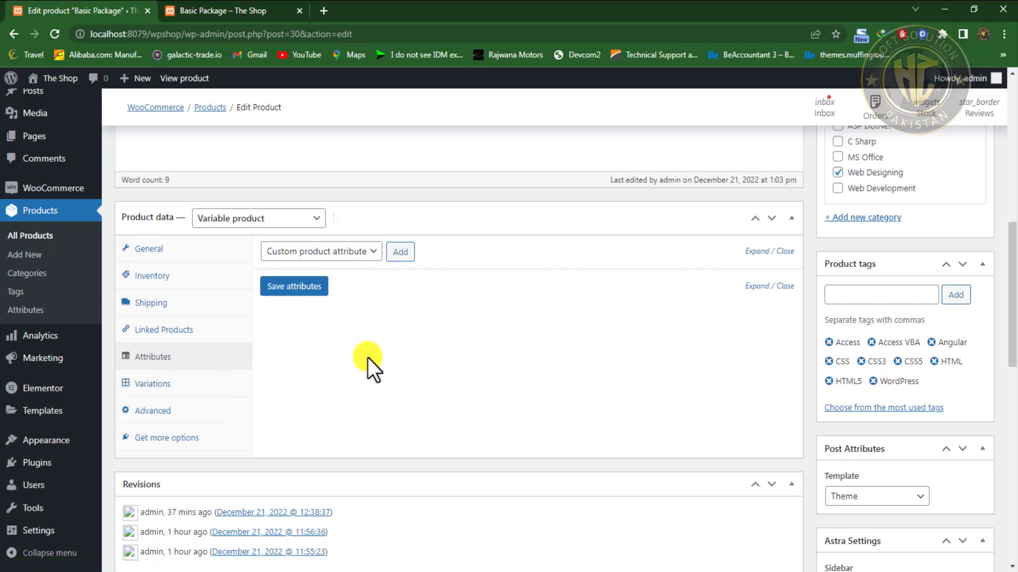
click(194, 382)
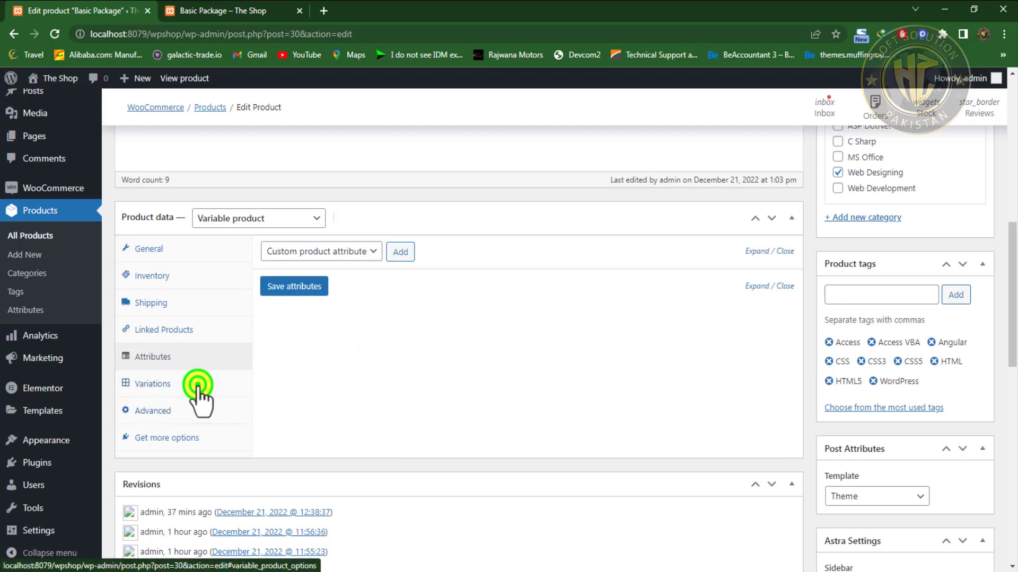